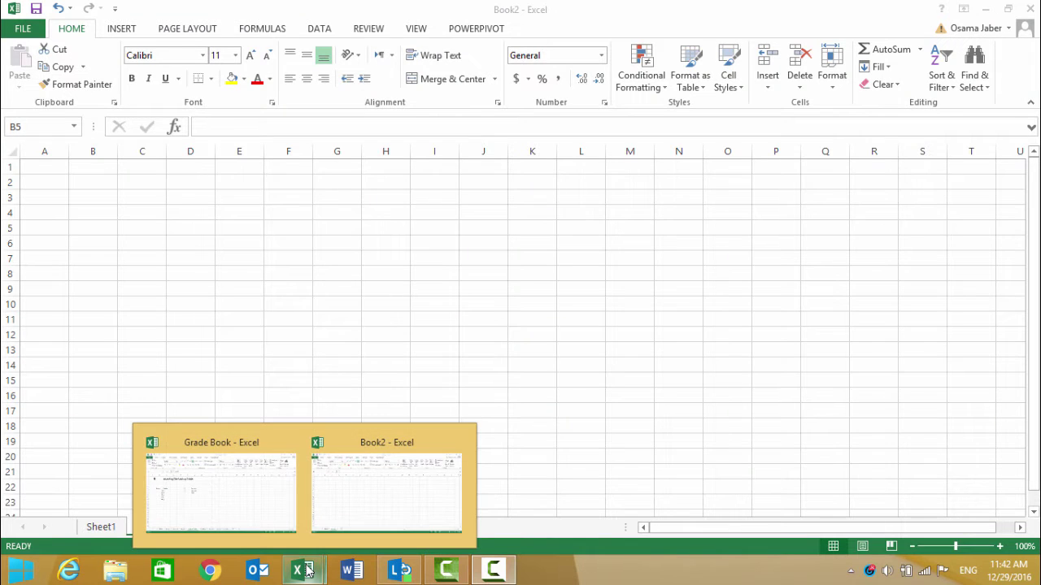
Step: Bring up the Grade Book workbook and inspect cells A1, B5 and C5 on the Lookup Table sheet
click(266, 525)
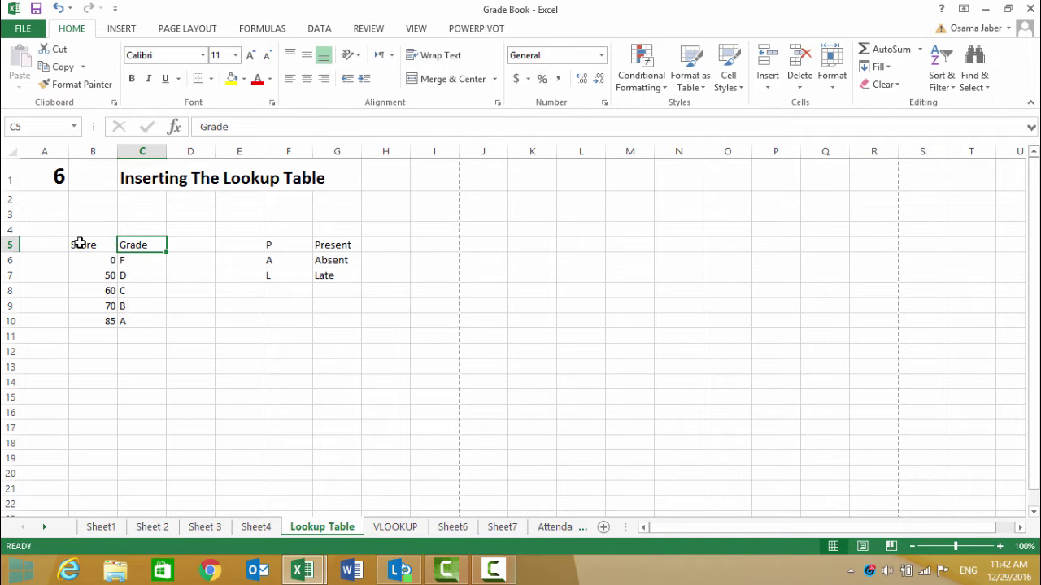
click(59, 176)
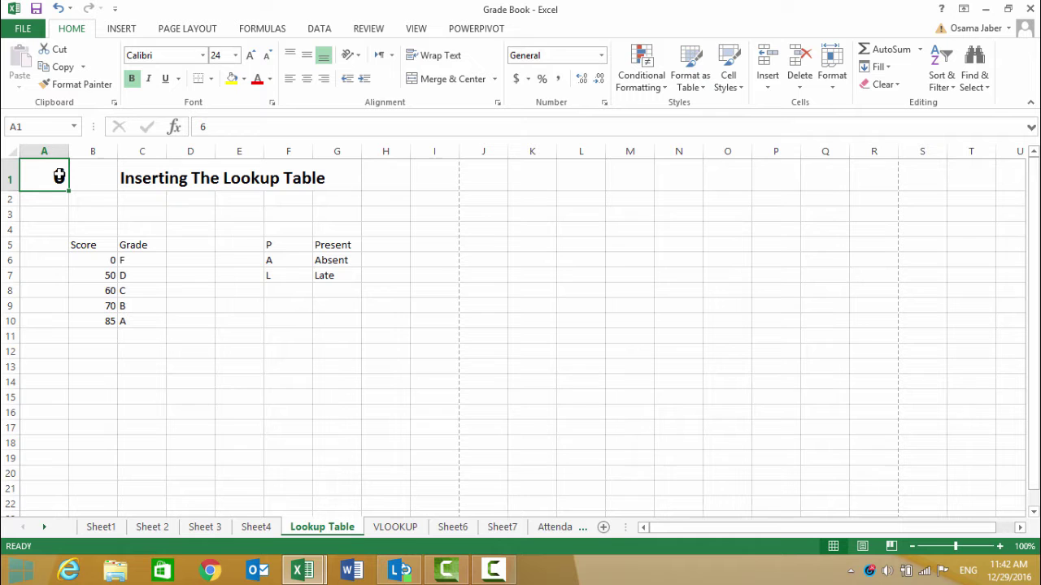
click(103, 245)
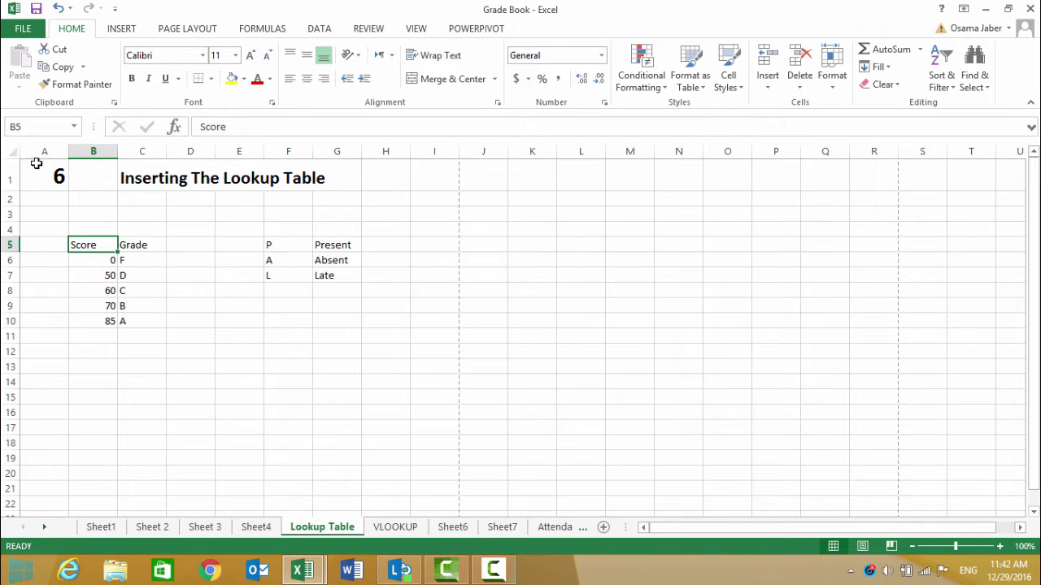
click(141, 247)
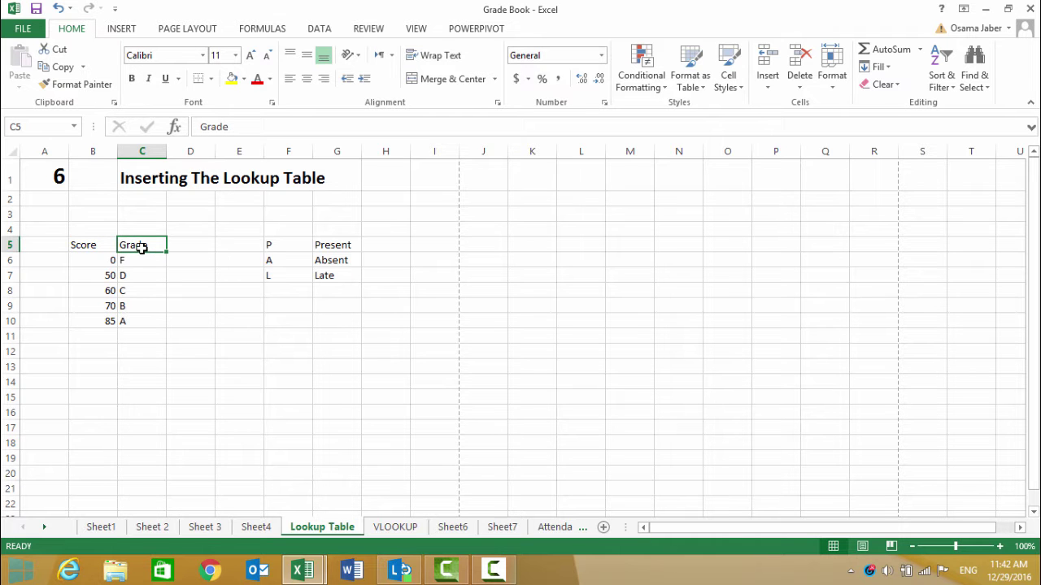
click(299, 573)
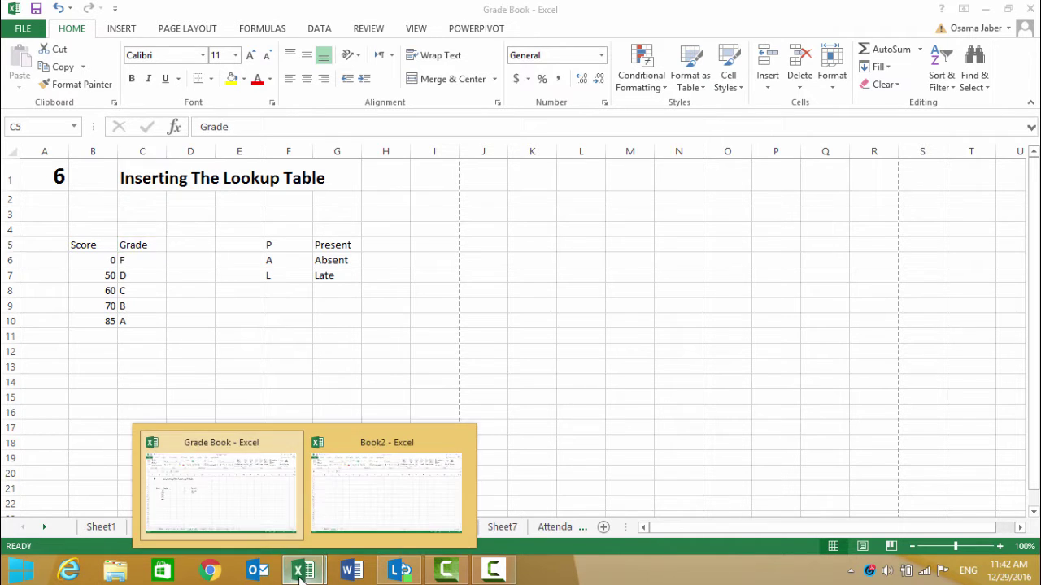
Step: Enter Score and Grade headings in B5 and C5 of Book2's Sheet2
click(374, 497)
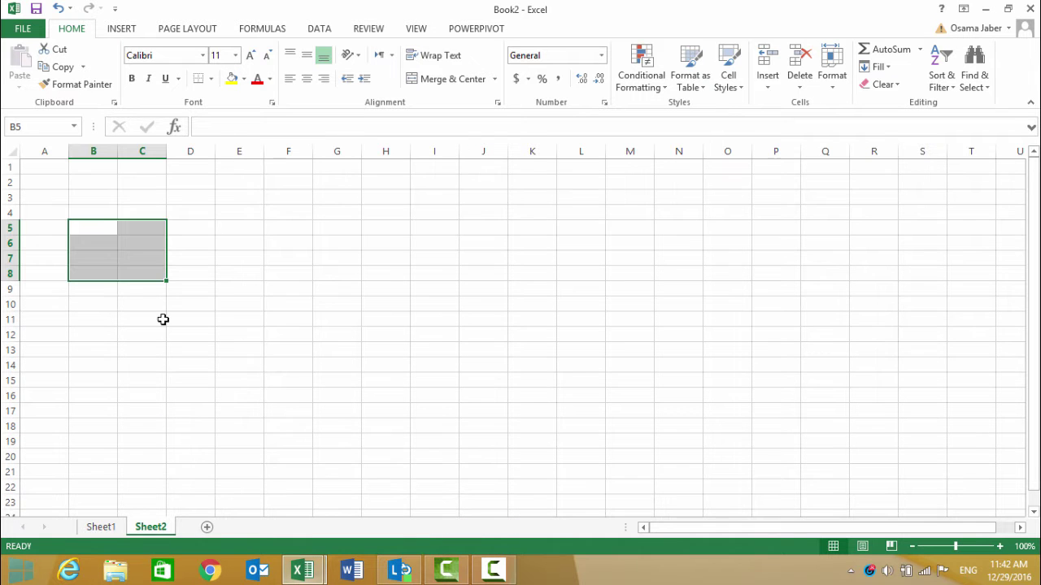
click(97, 228)
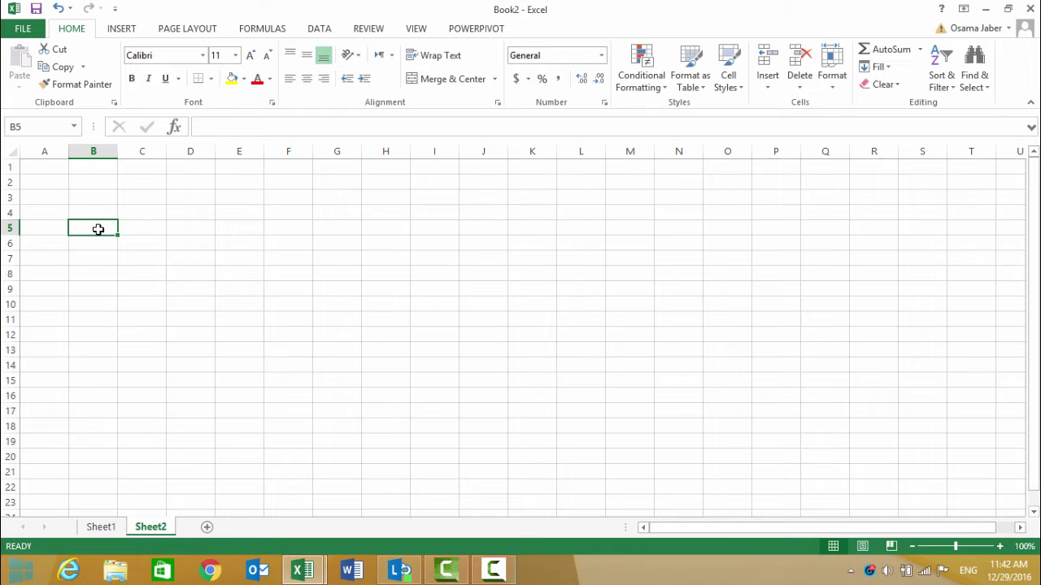
text(Sc)
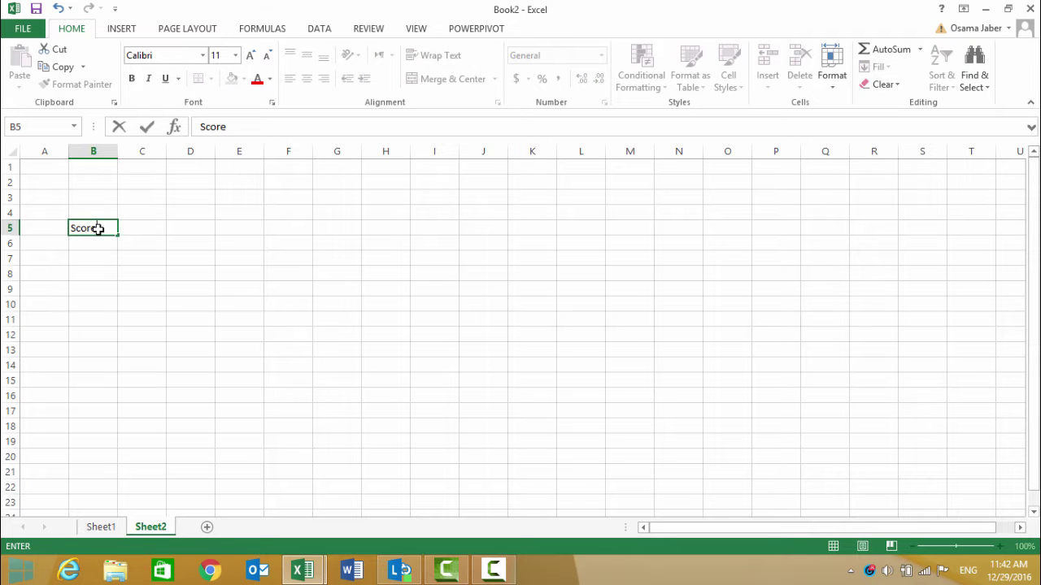
text(ore)
key(Tab)
text(Grad)
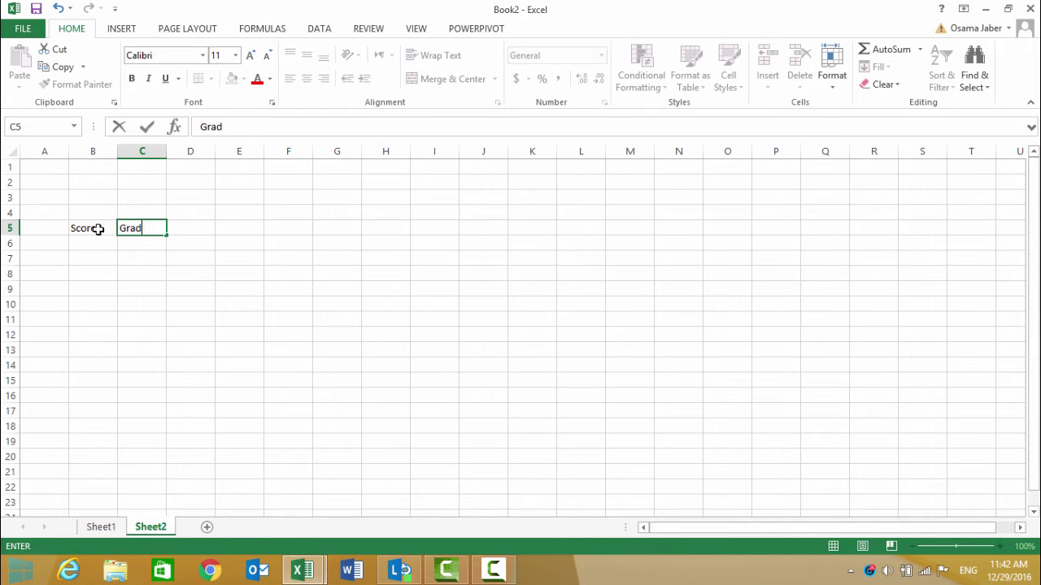
key(Down)
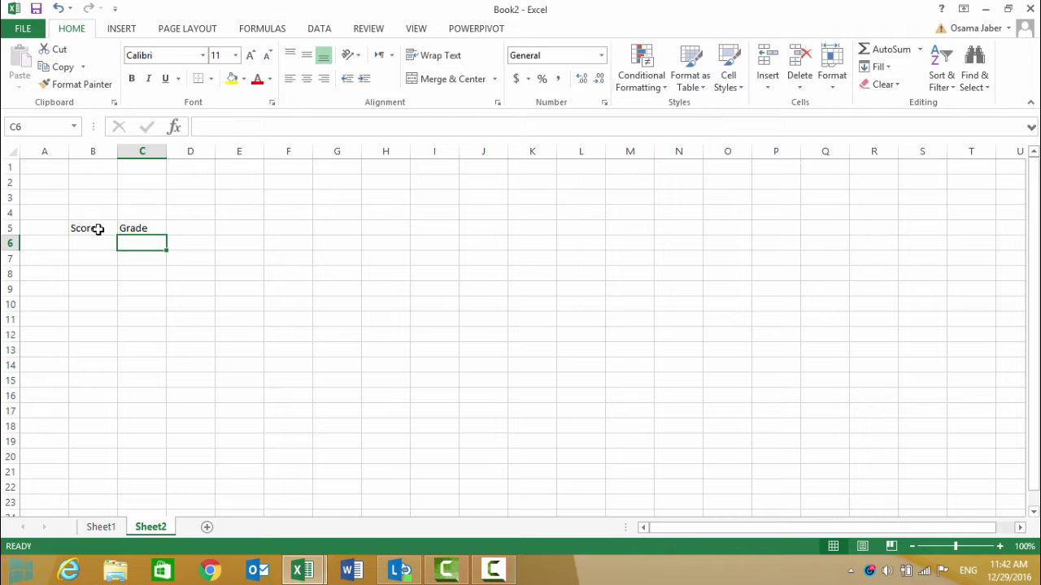
Step: List grades F, D, C, B and A down the Grade column
text(F)
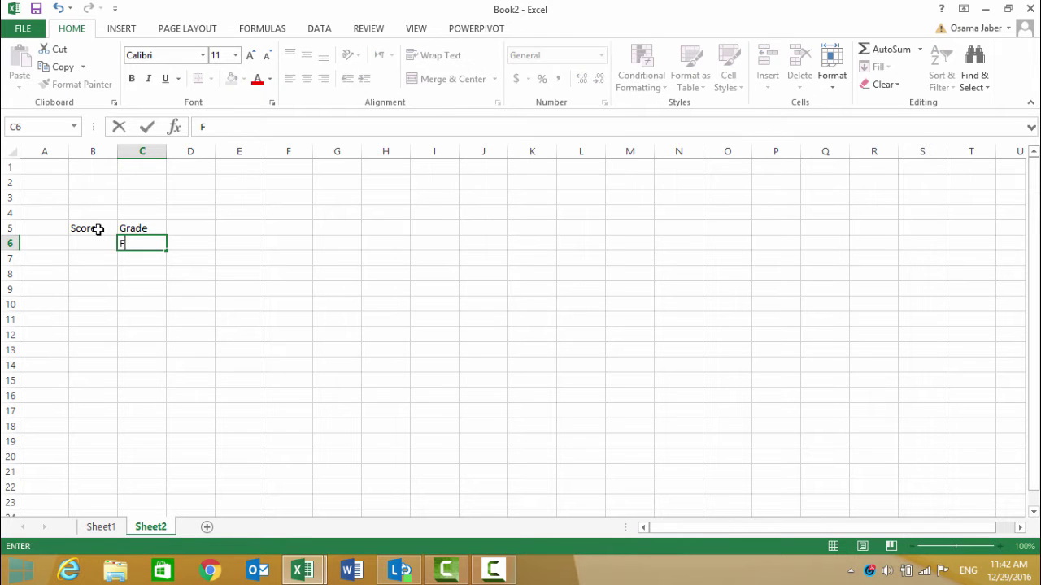
key(Return)
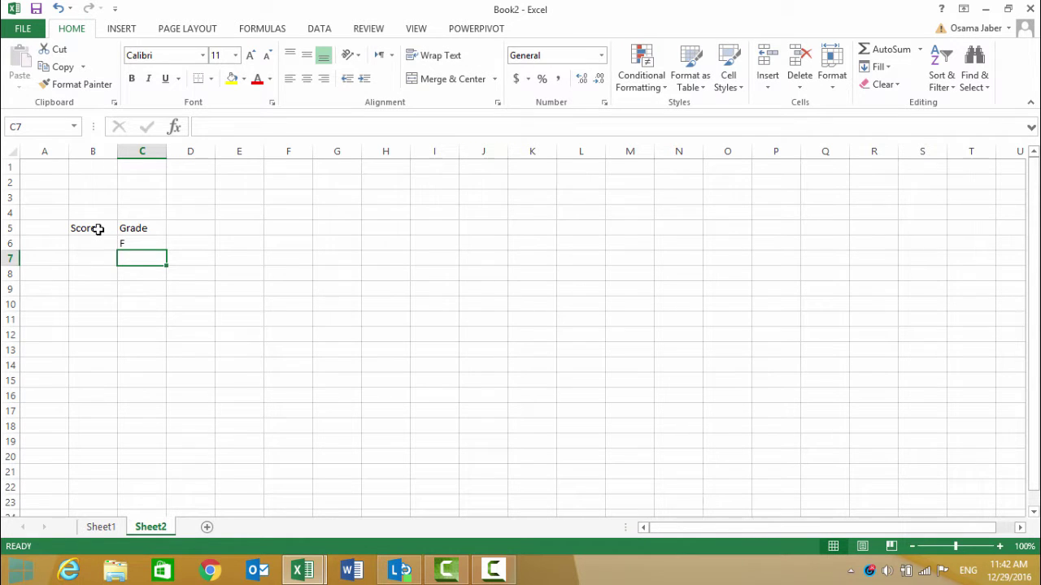
text(D)
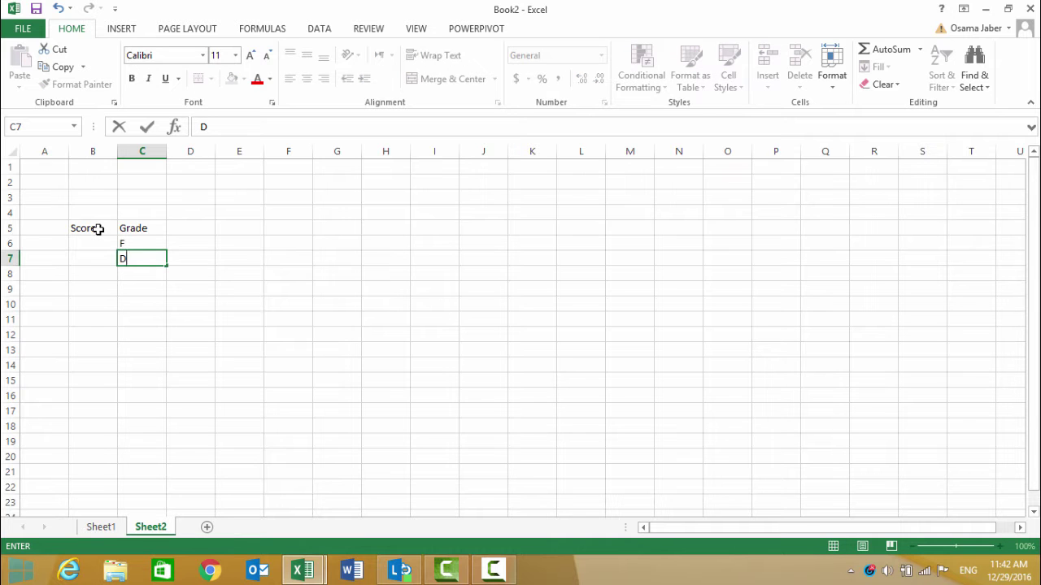
key(Return)
text(C)
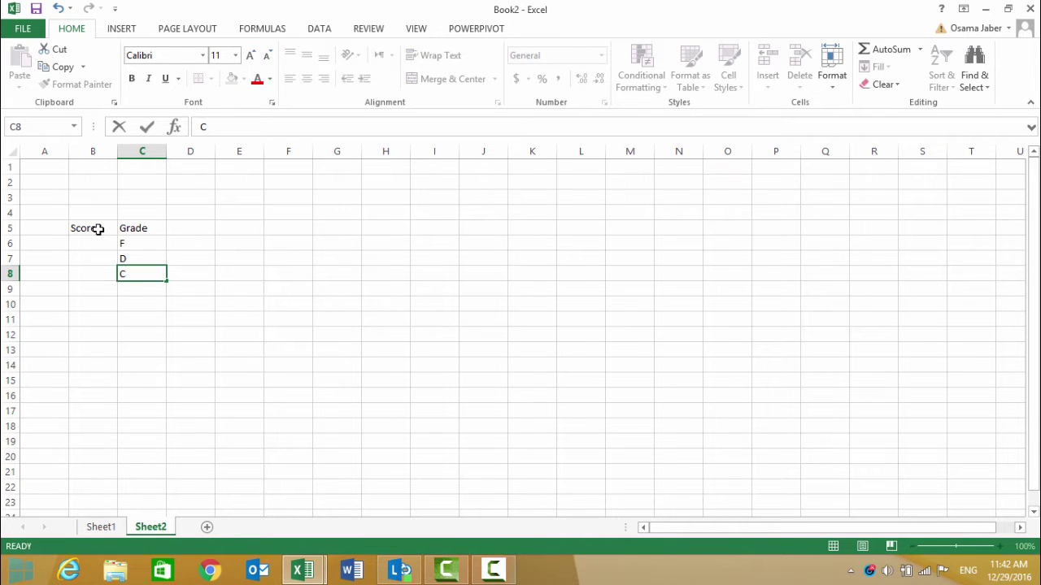
key(Return)
text(B)
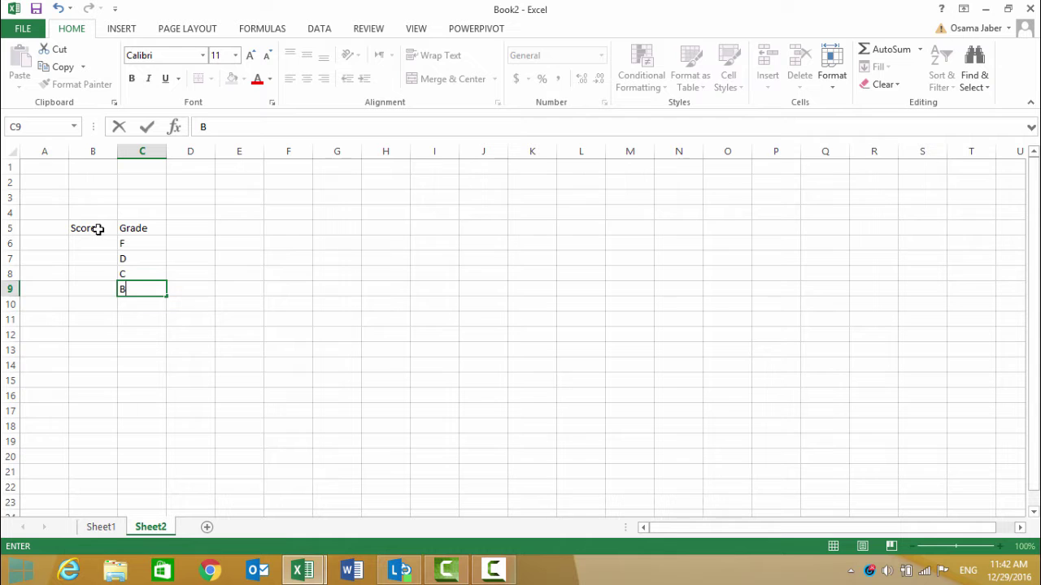
key(Return)
text(A)
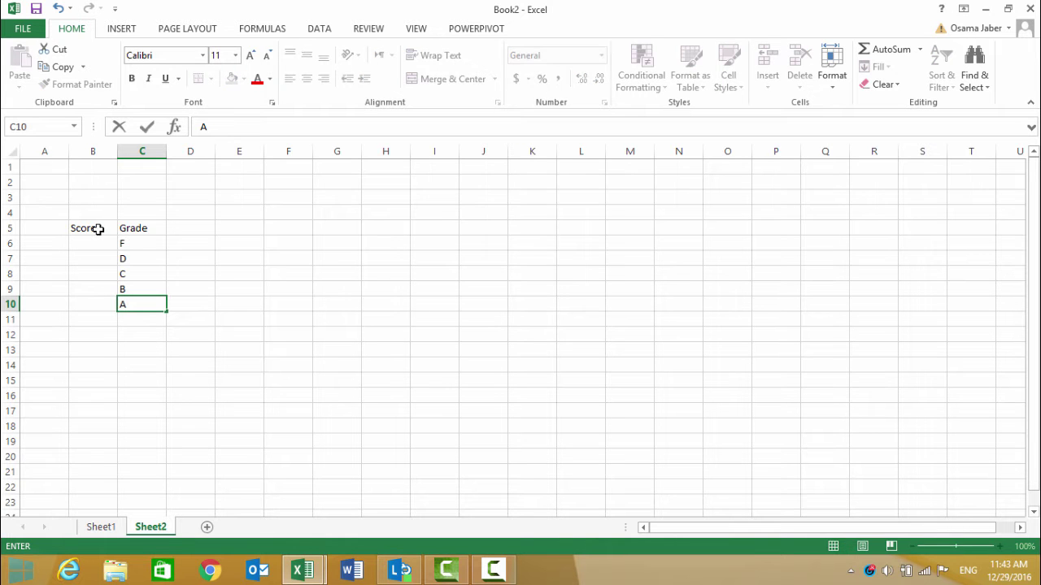
Step: Enter scores 0, 50, 60, 70 and 85 in B6:B10 beside grades F to A
click(93, 247)
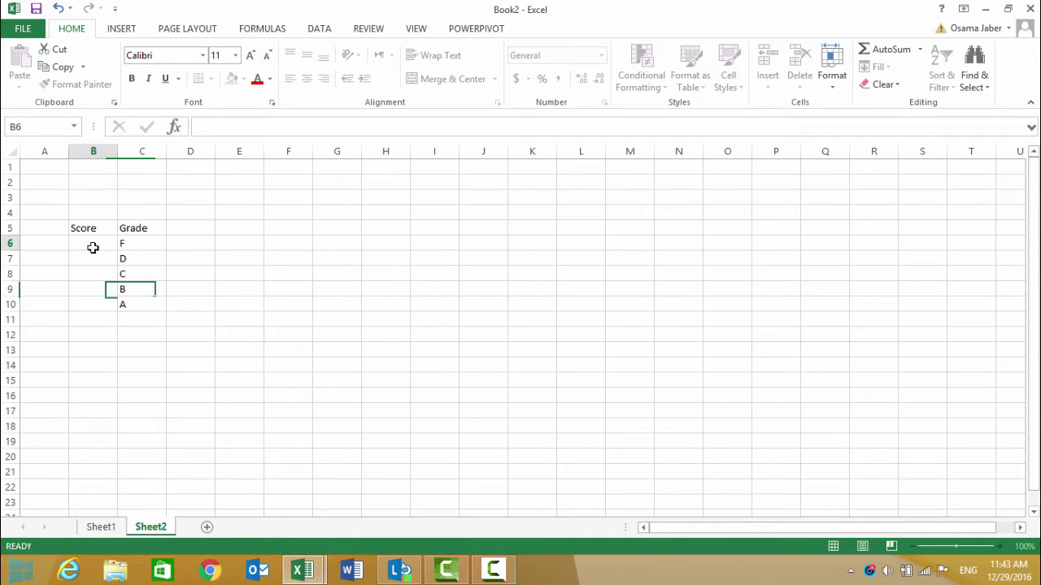
text(0)
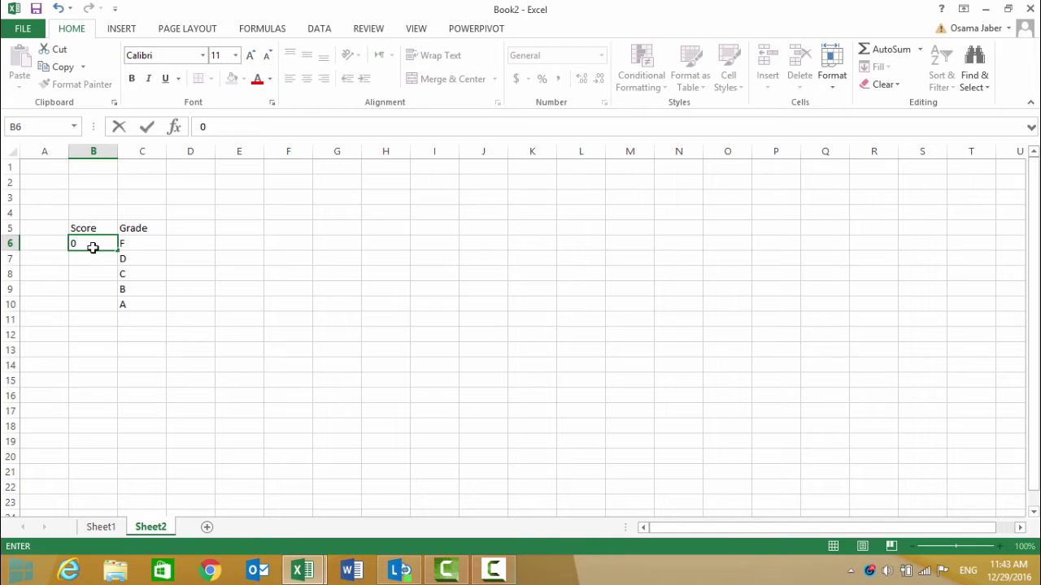
key(Return)
text(50)
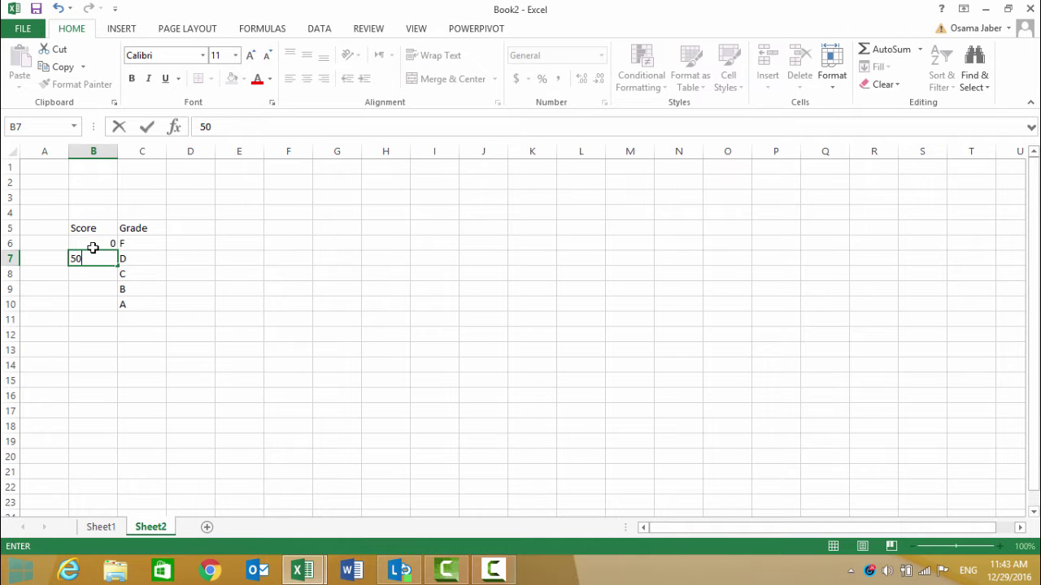
key(Return)
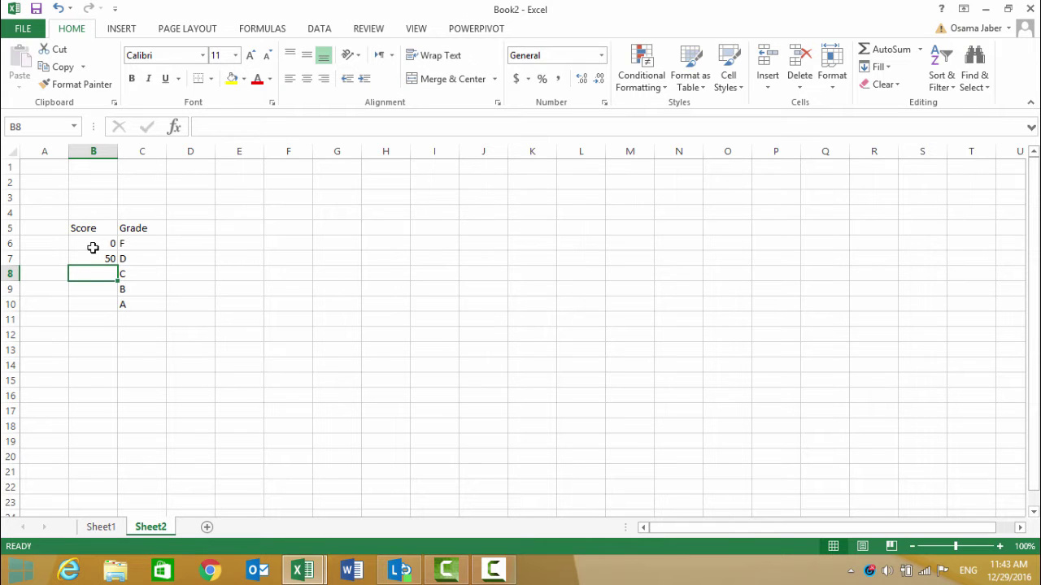
text(60)
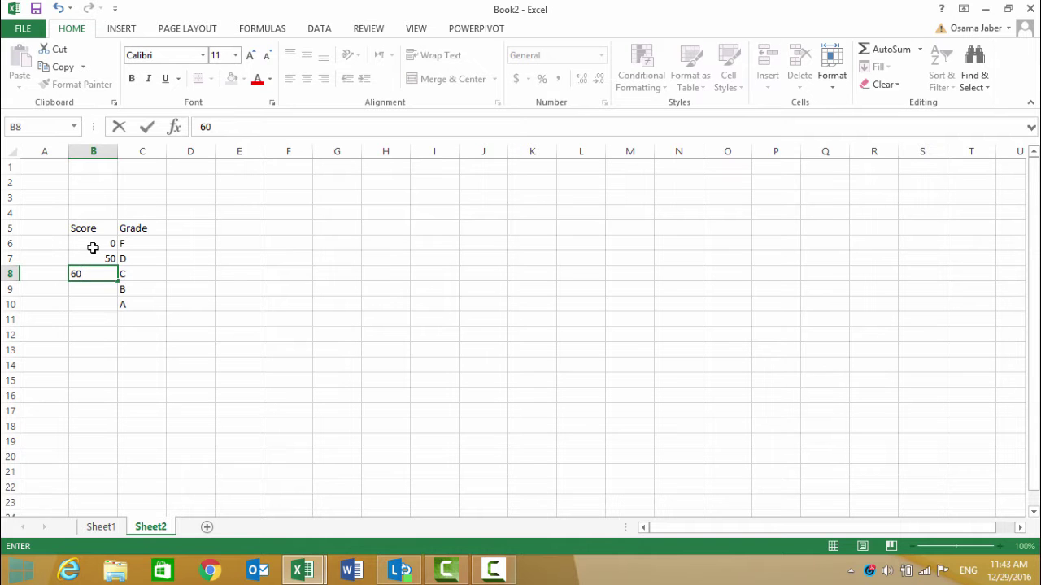
key(Return)
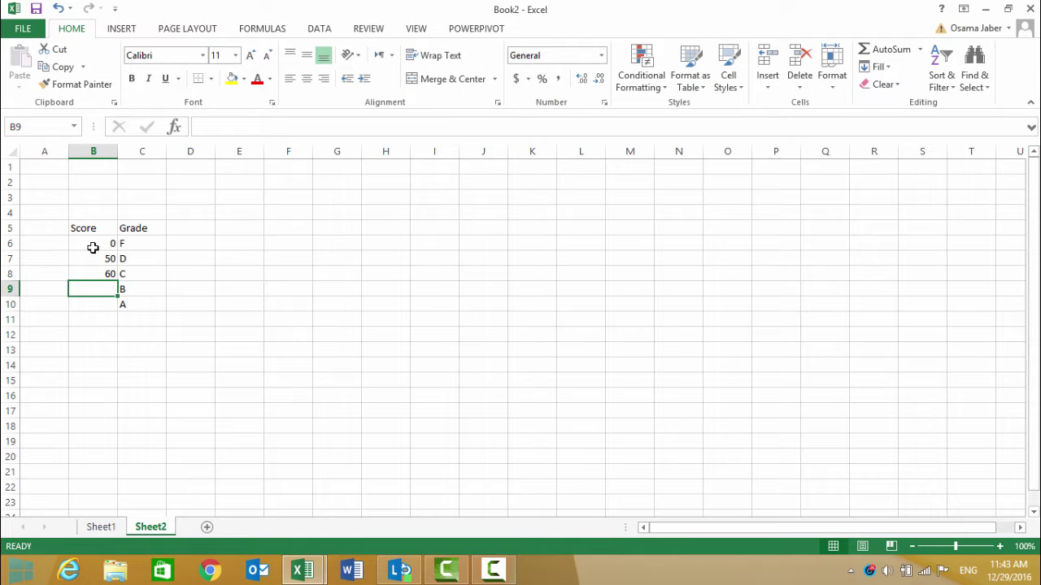
text(70)
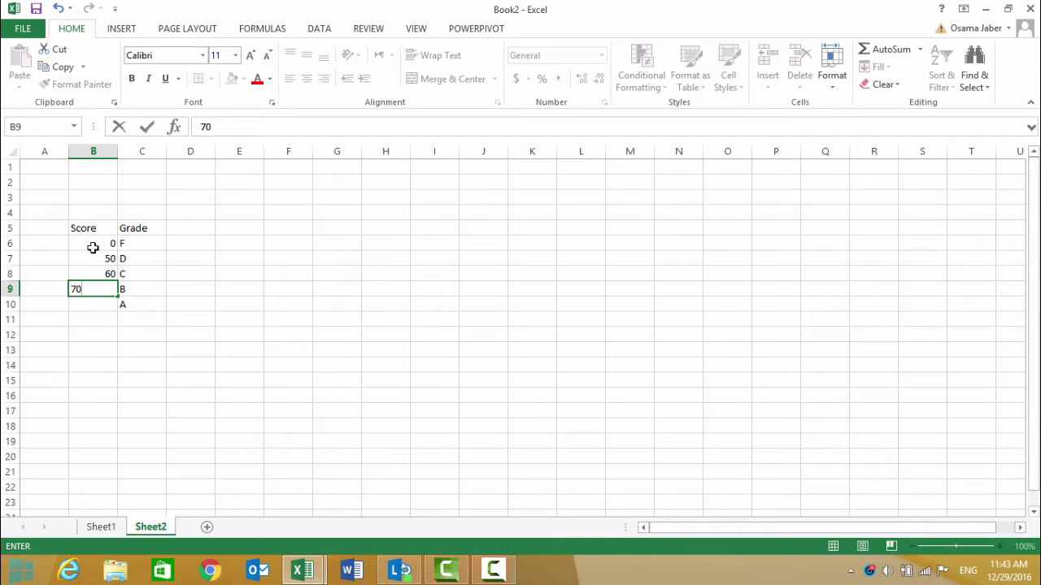
key(Return)
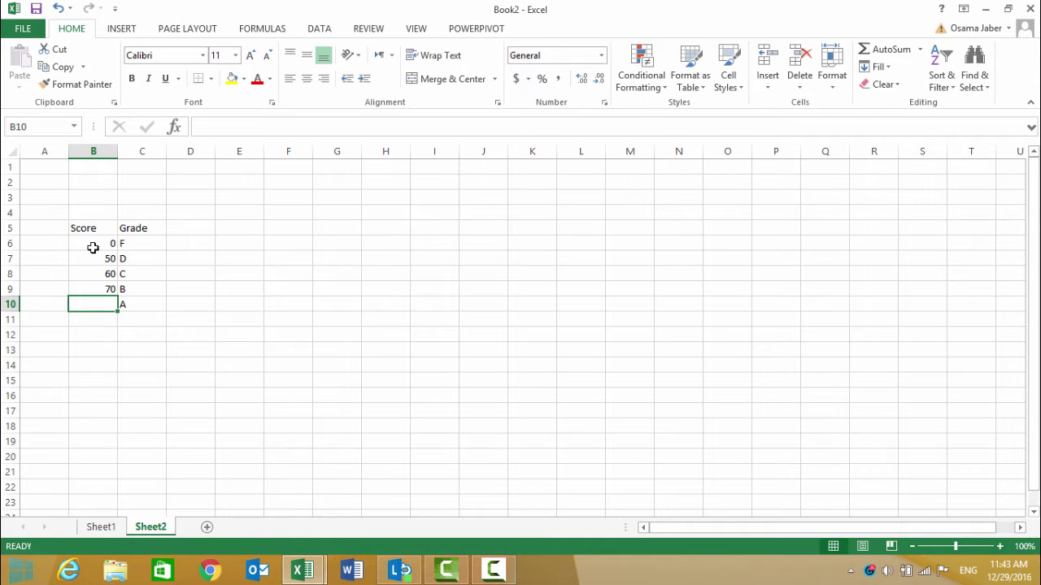
text(85)
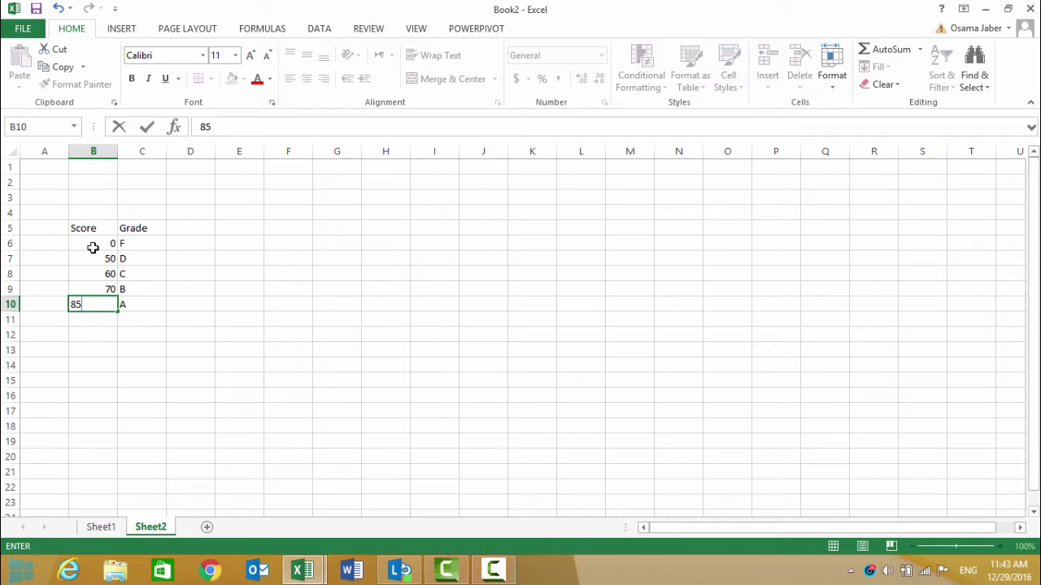
key(Tab)
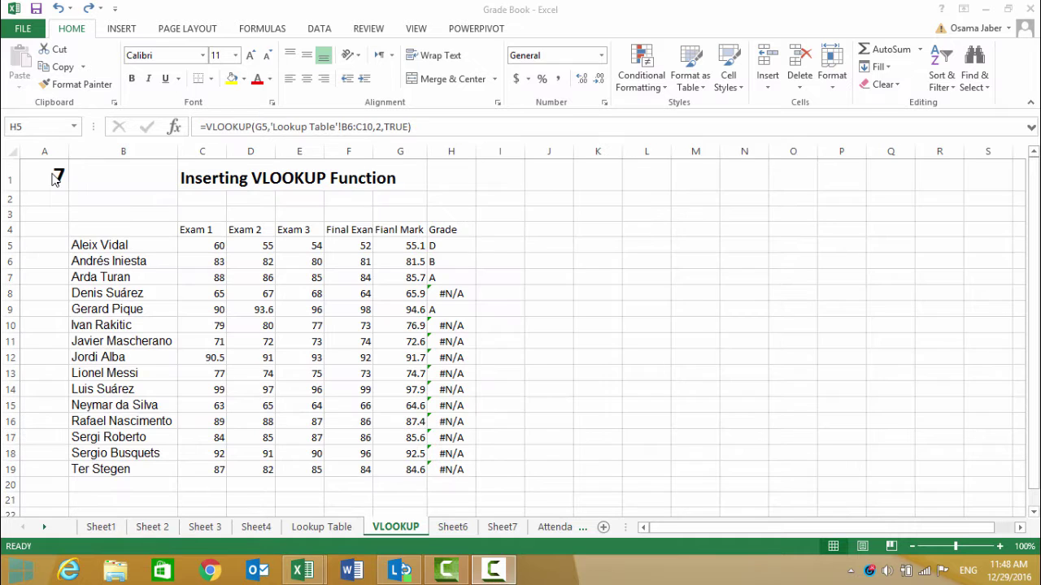
Step: Review Grade Book's VLOOKUP formulas in H10 and H11, including the #N/A, then view Sheet6
click(54, 179)
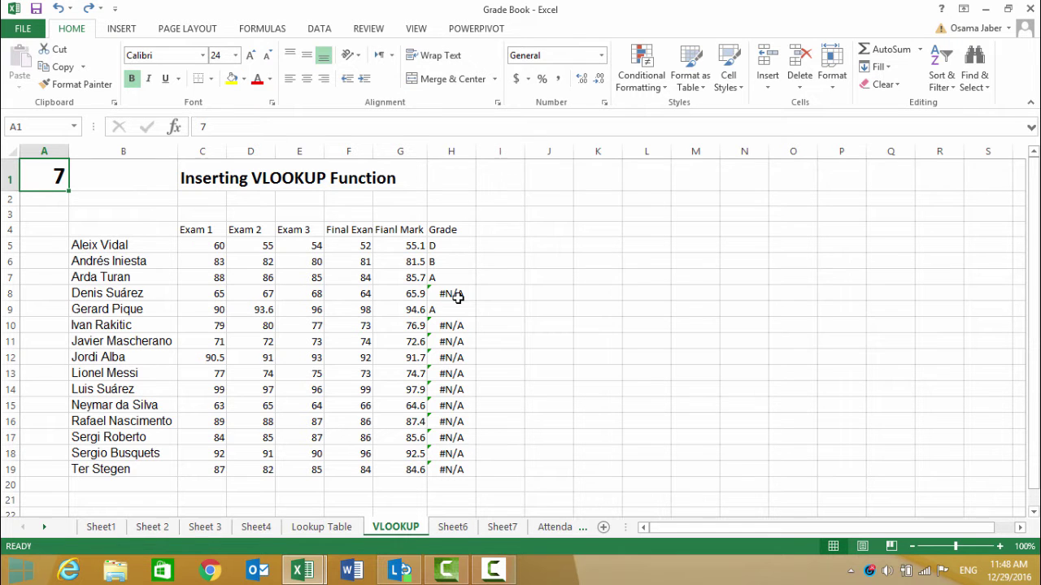
click(457, 298)
click(452, 327)
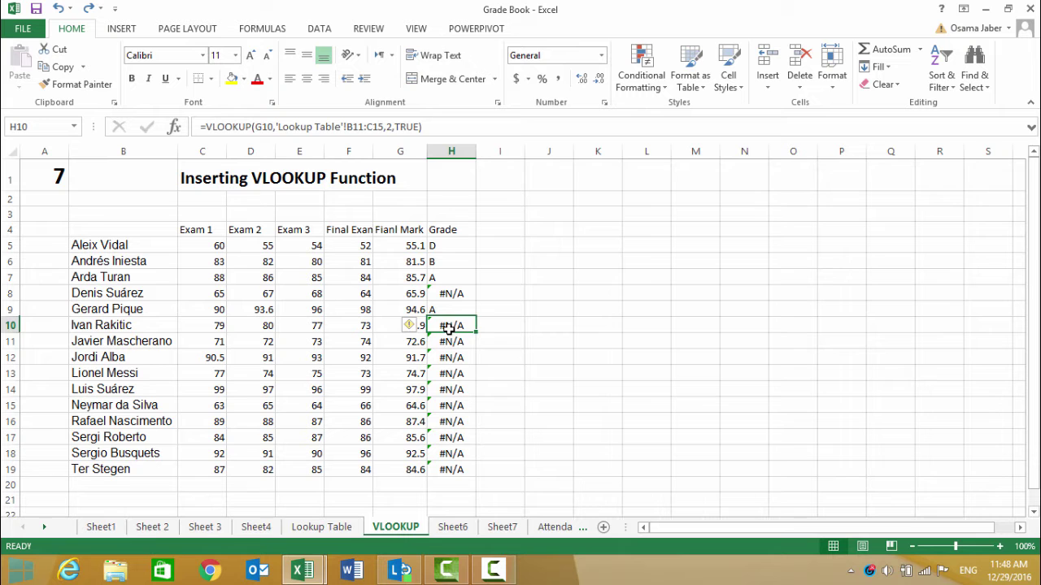
click(449, 341)
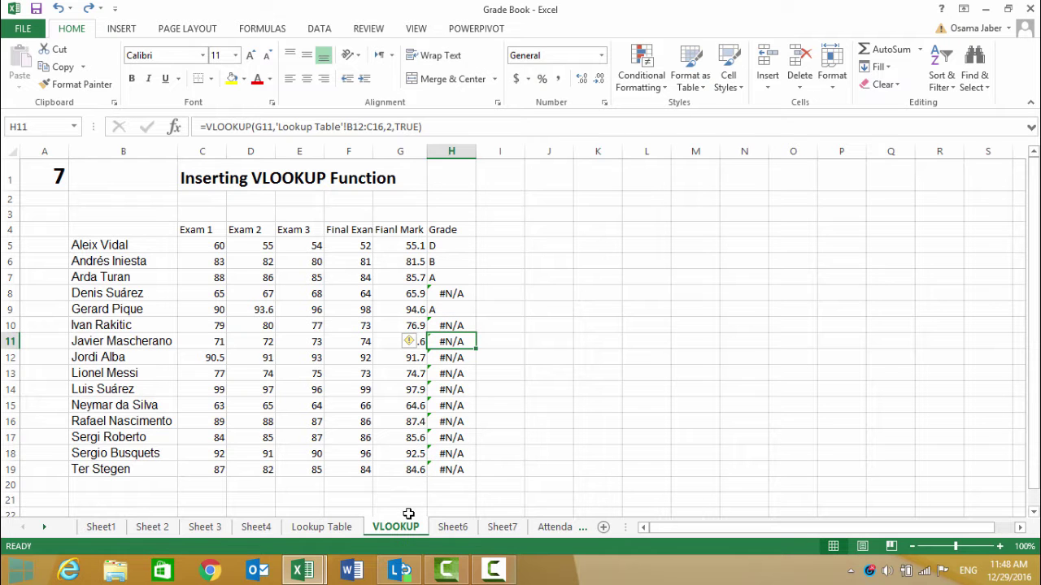
click(453, 528)
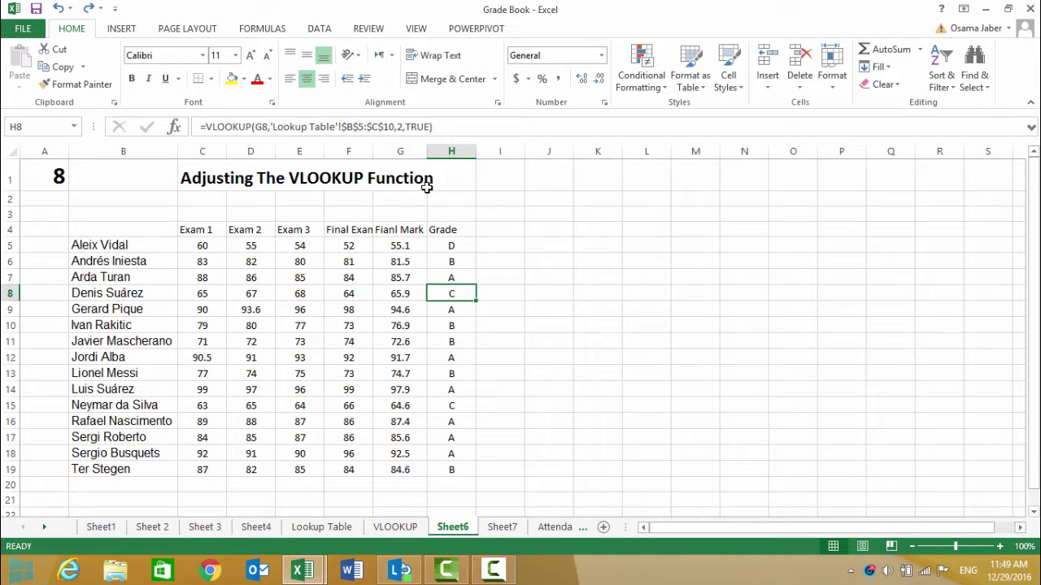
Step: Bring the Book2 workbook with the student marks table to the front
mouse_move(317, 573)
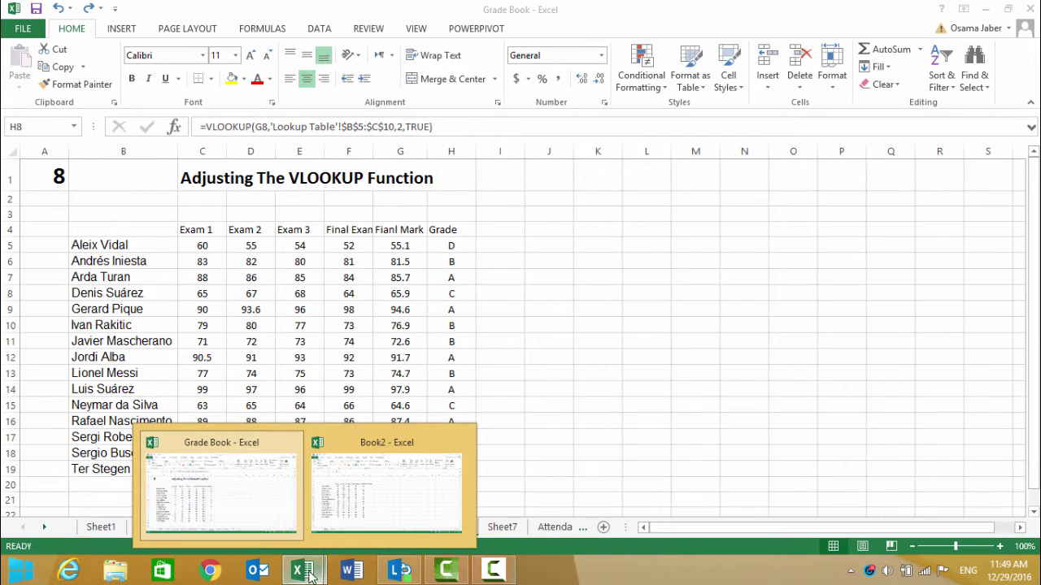
click(252, 517)
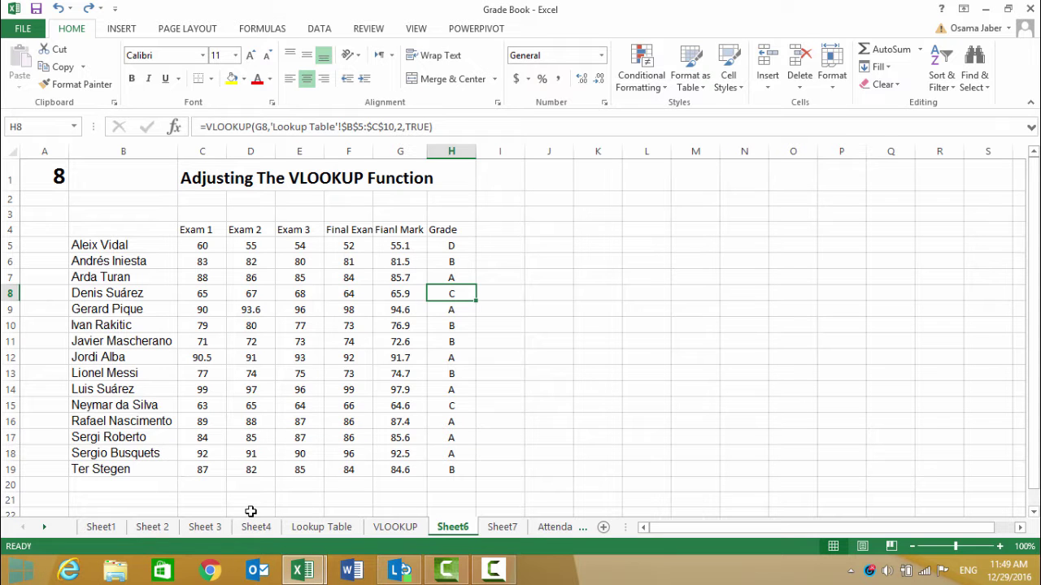
mouse_move(317, 565)
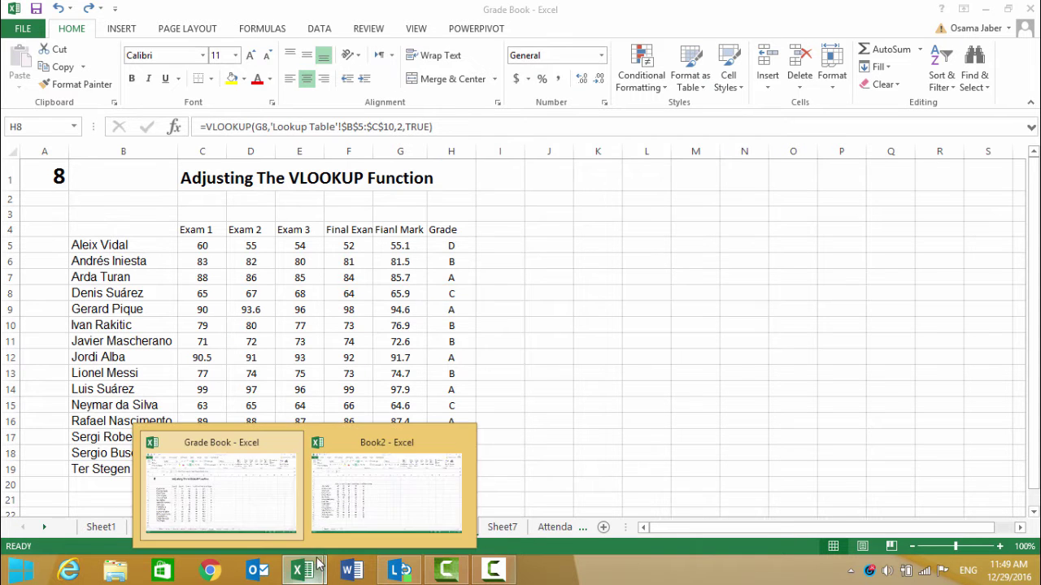
click(344, 525)
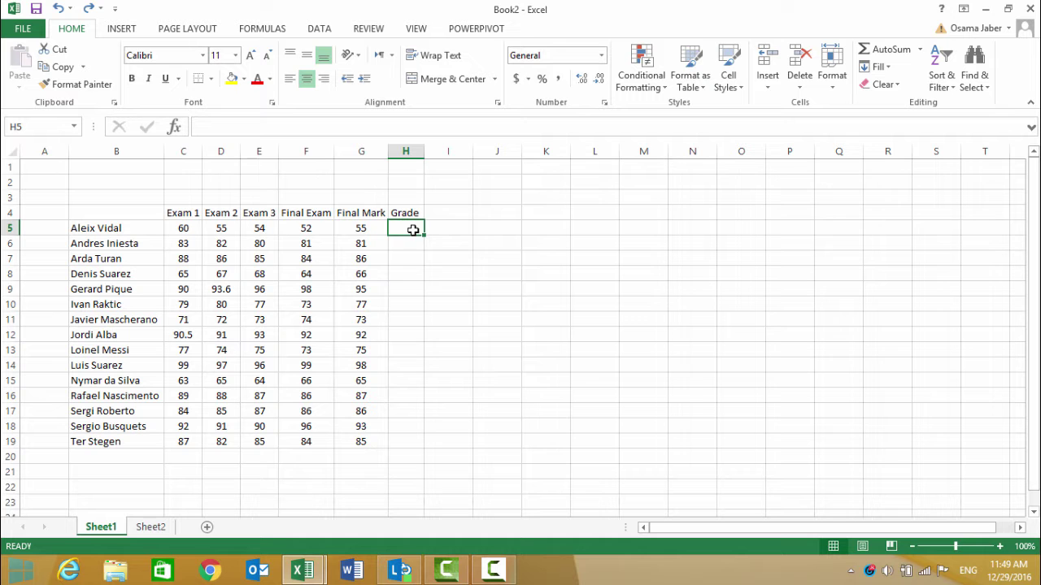
Step: Insert a function in H5, picking VLOOKUP from the All category
click(178, 132)
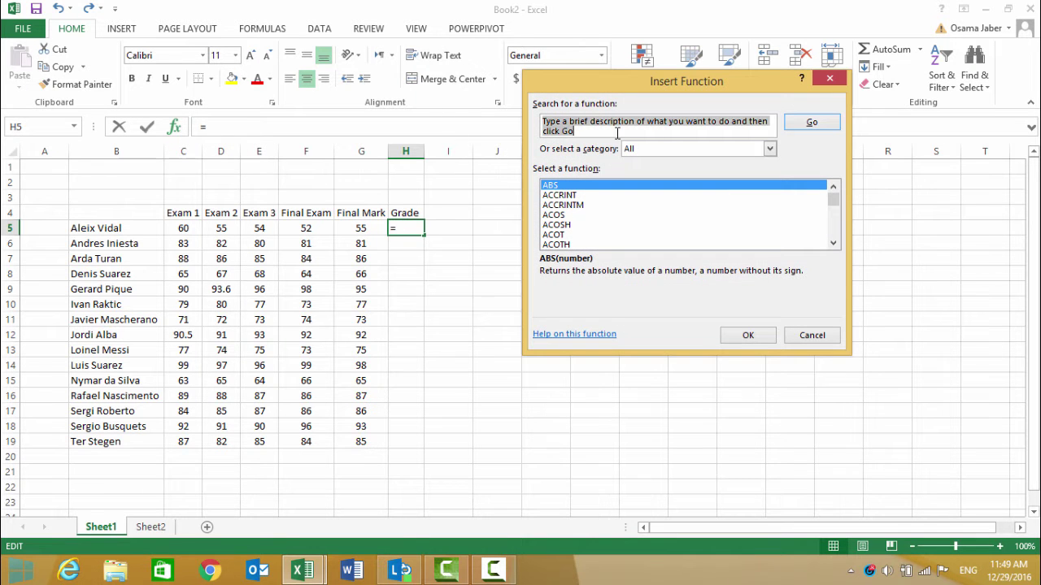
click(769, 148)
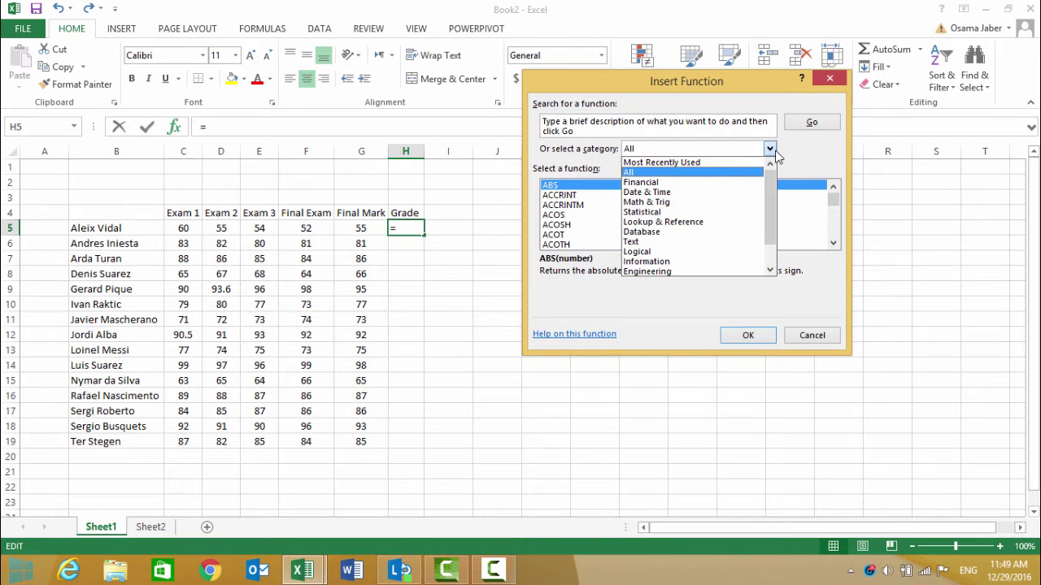
click(704, 176)
click(579, 198)
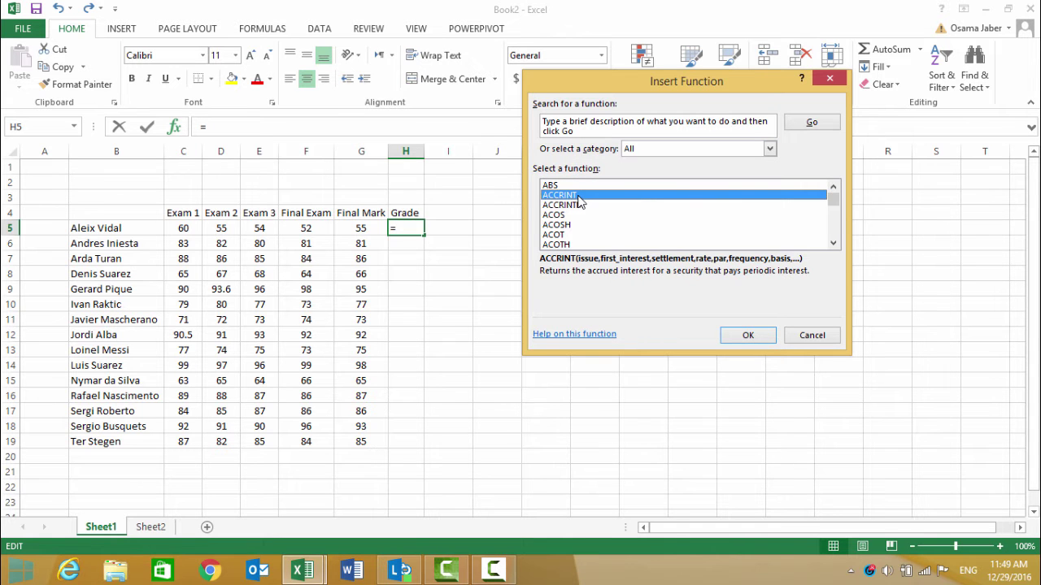
key(v)
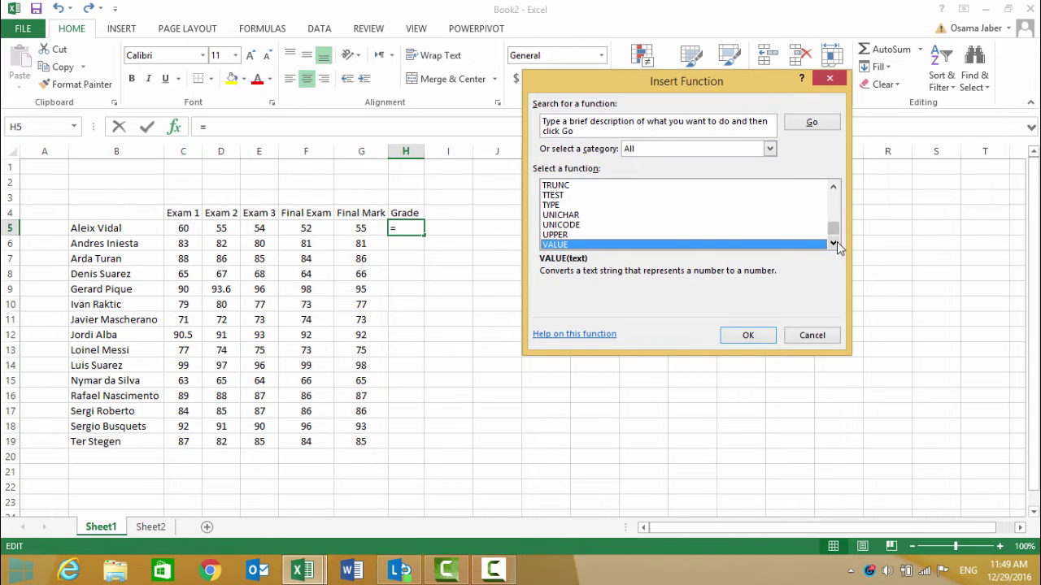
click(833, 244)
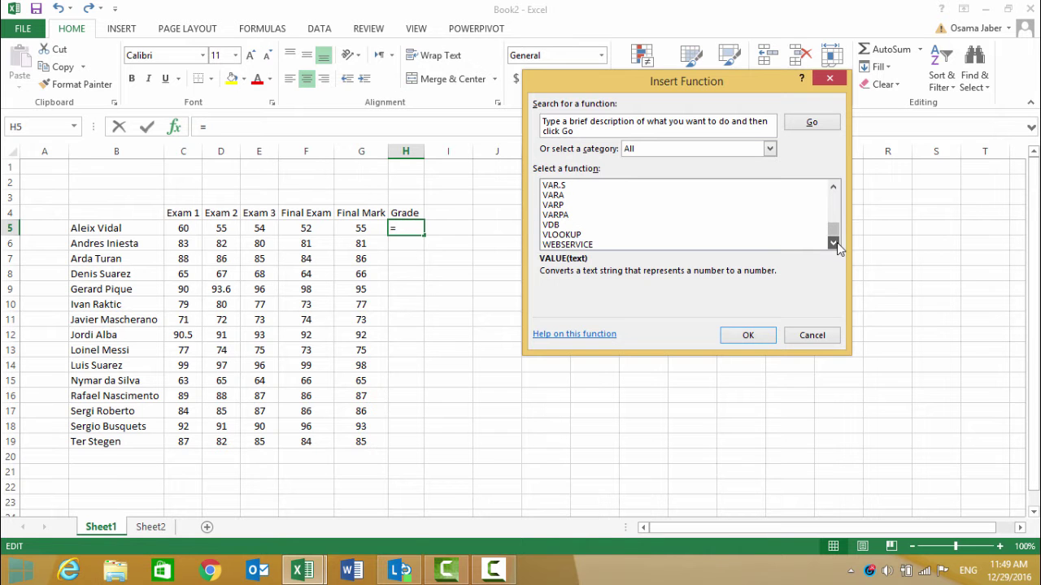
click(564, 235)
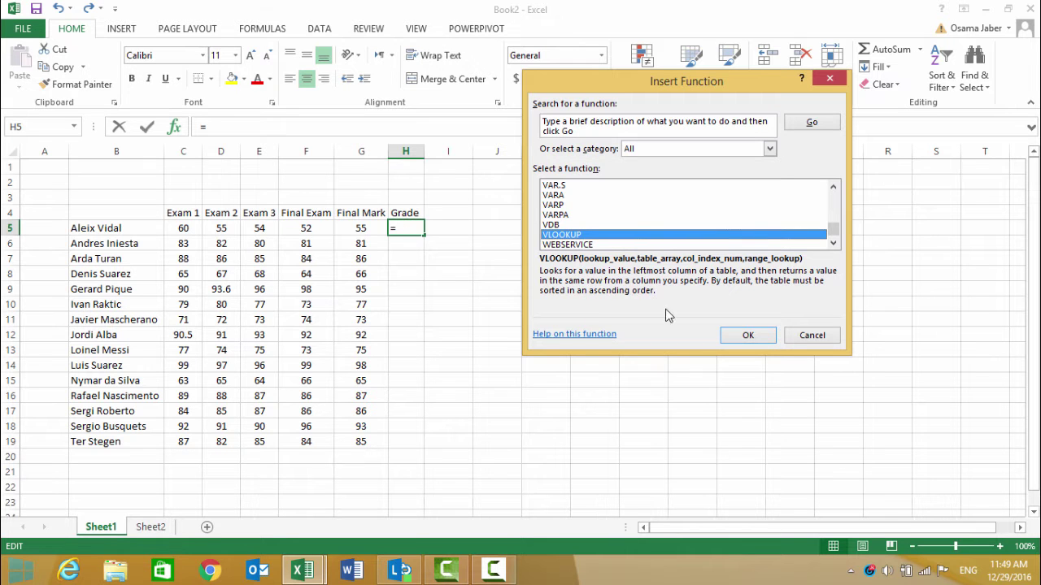
click(746, 340)
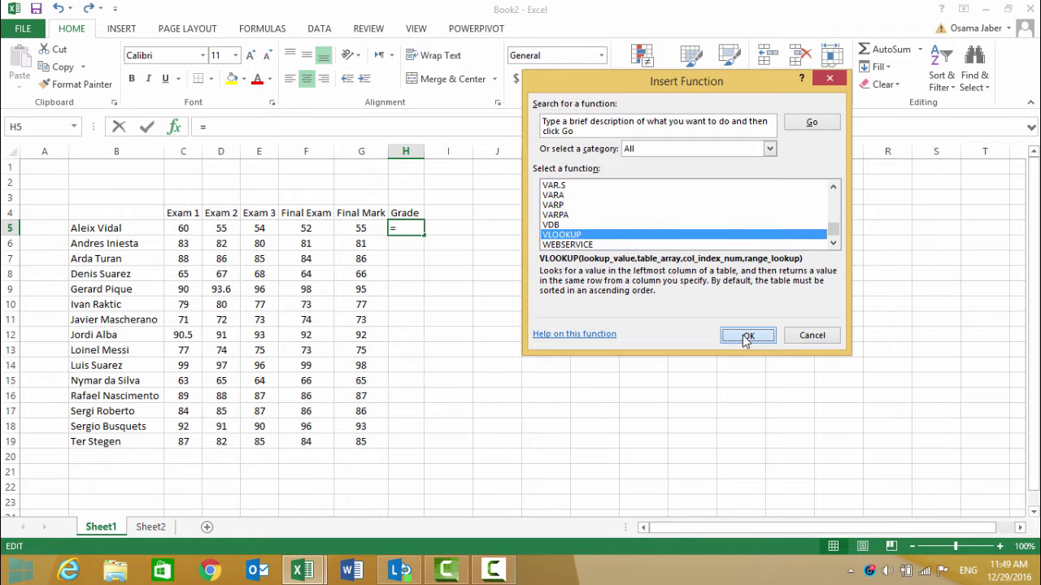
Step: Set the VLOOKUP lookup value to G5 and the table array to Sheet2!B6:C10
click(745, 340)
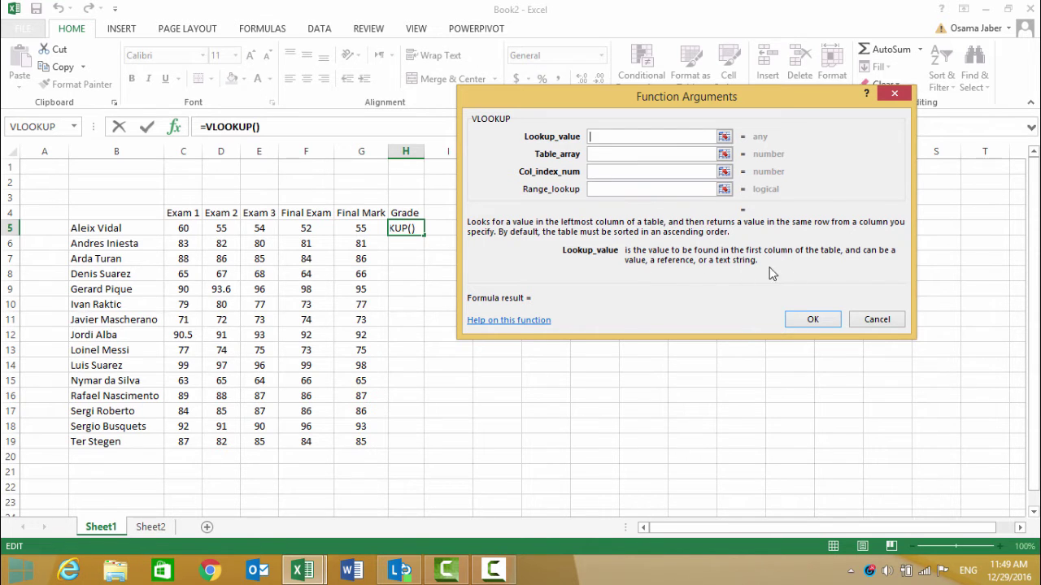
click(351, 230)
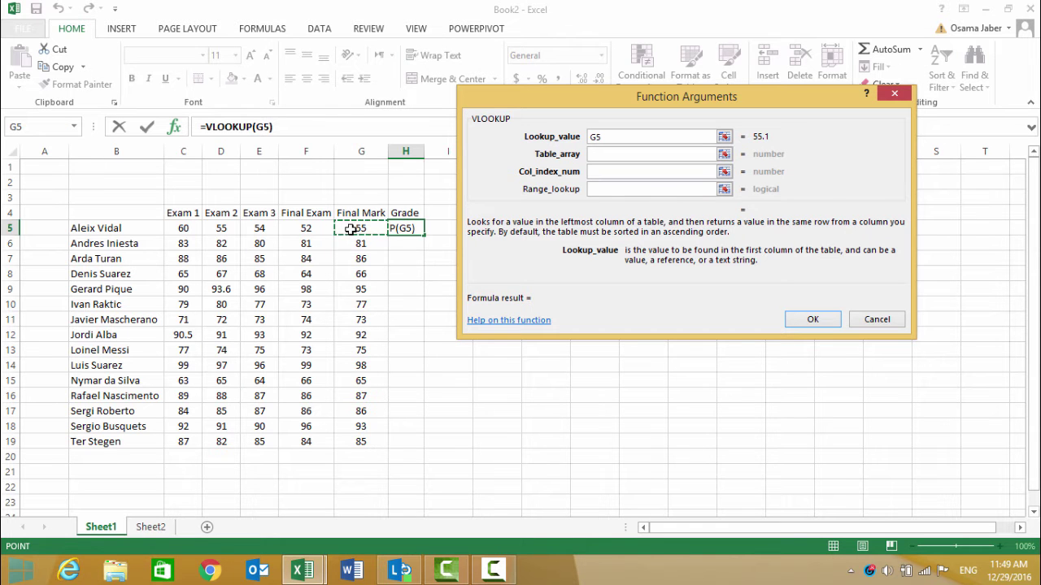
click(601, 155)
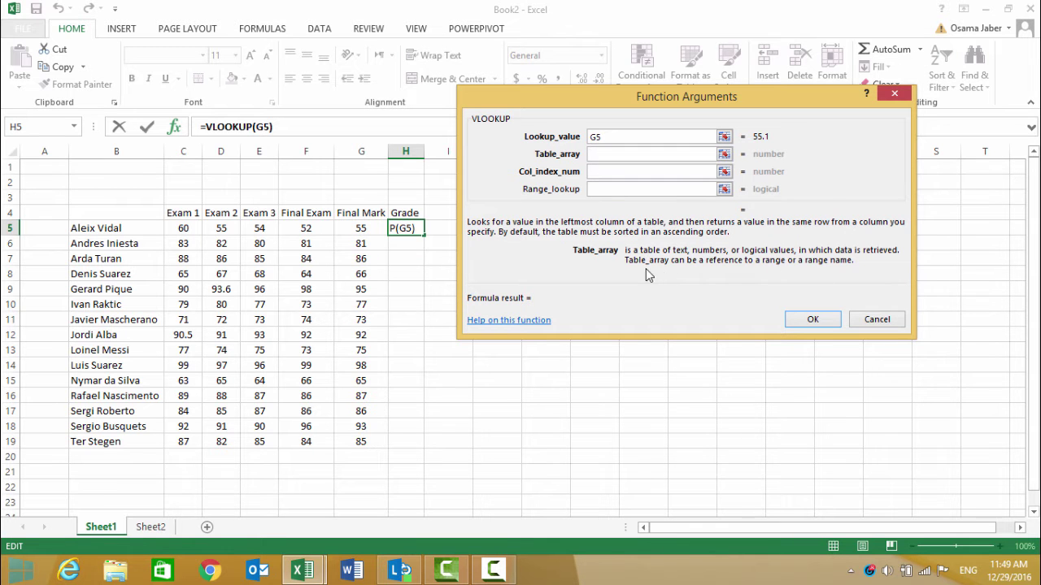
click(147, 528)
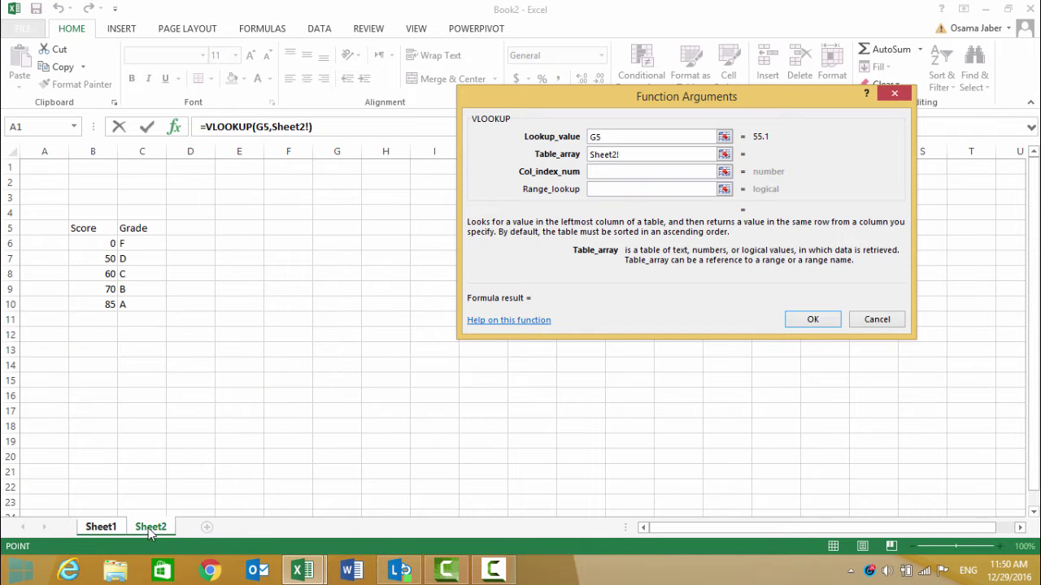
drag(77, 241, 130, 299)
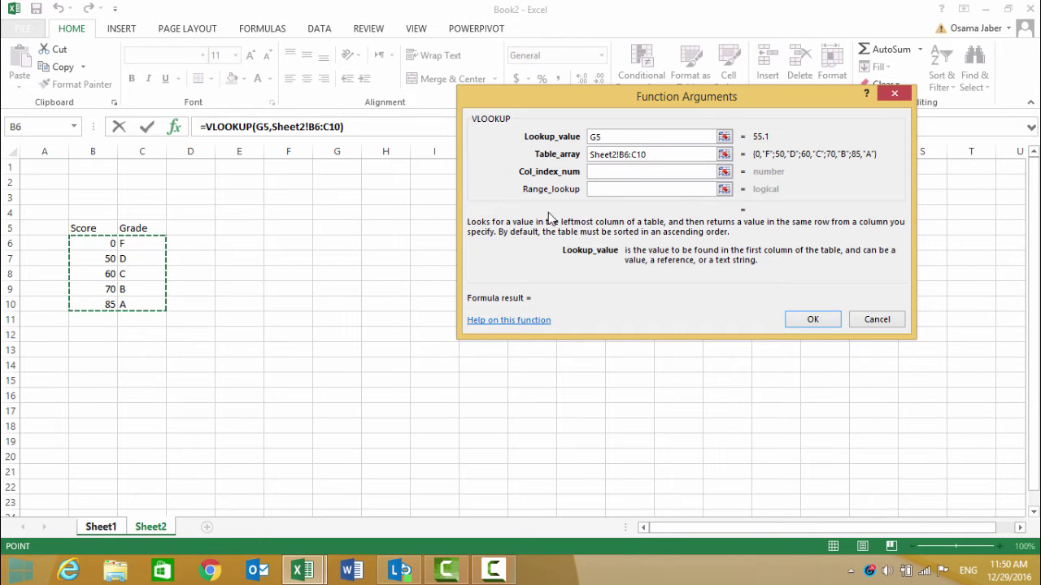
Step: Set column index 2 and range lookup TRUE, then confirm the formula in H5
click(600, 176)
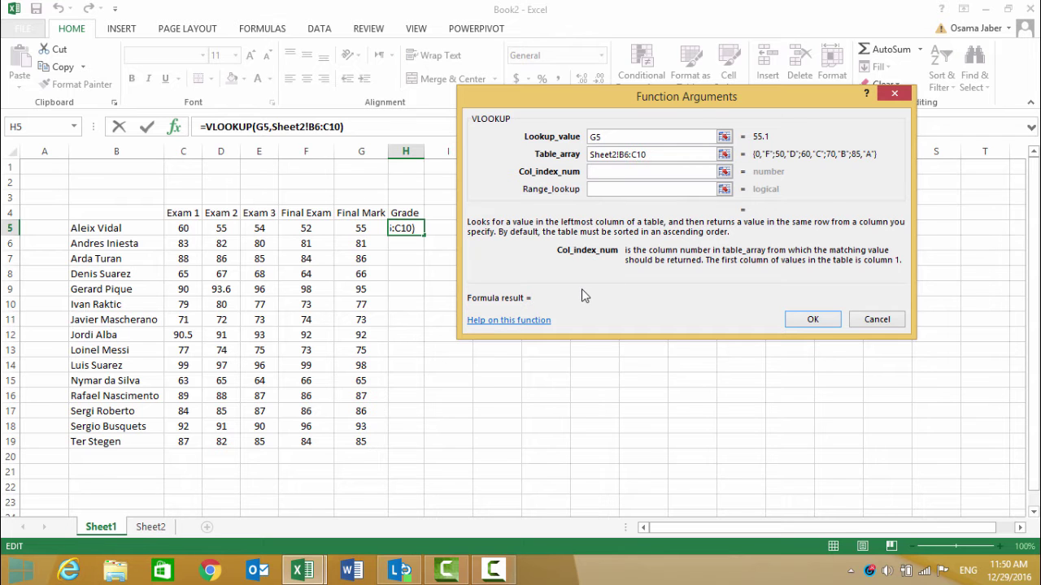
text(2)
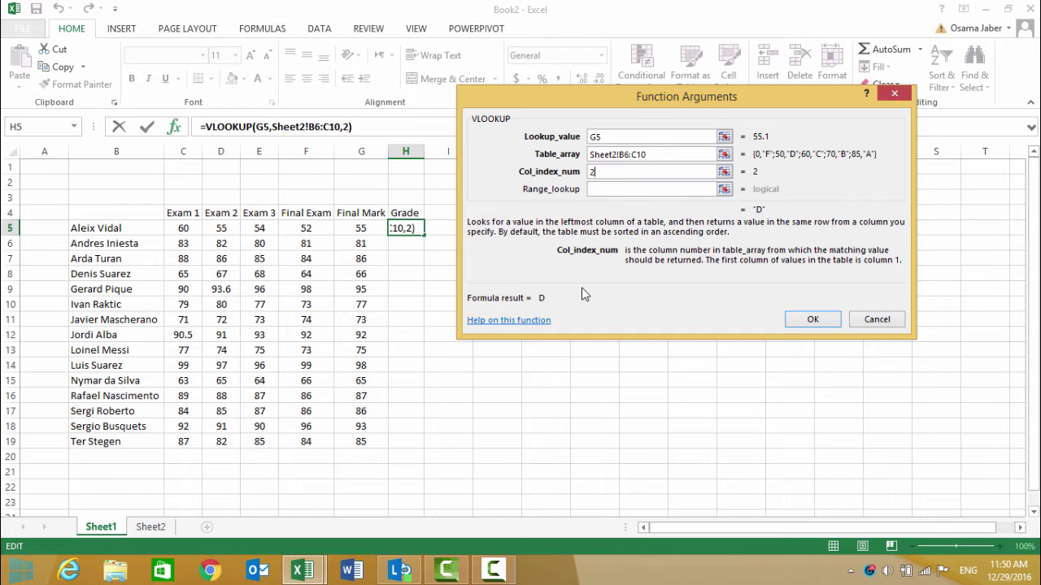
click(637, 190)
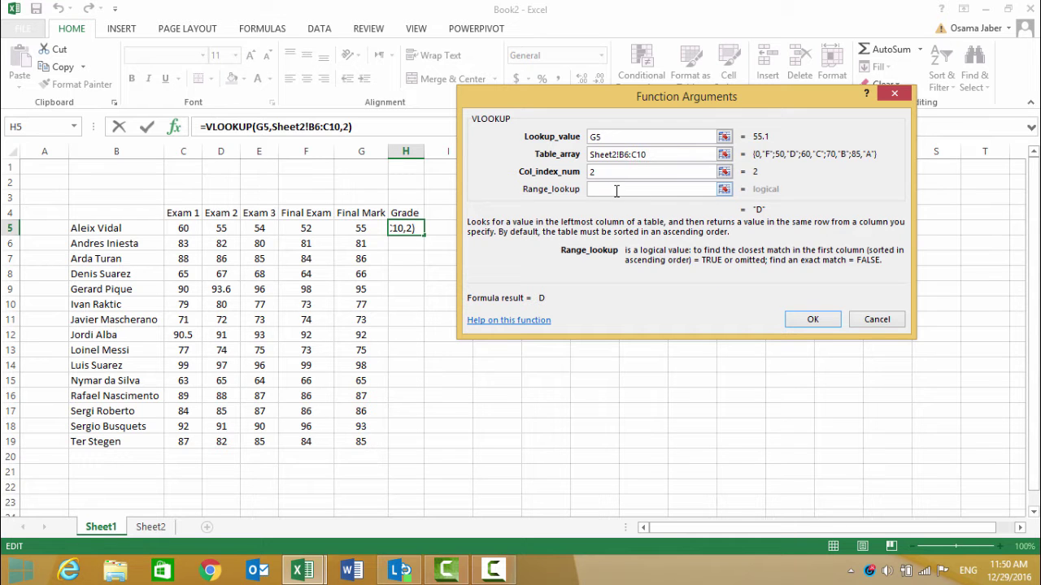
text(Tr)
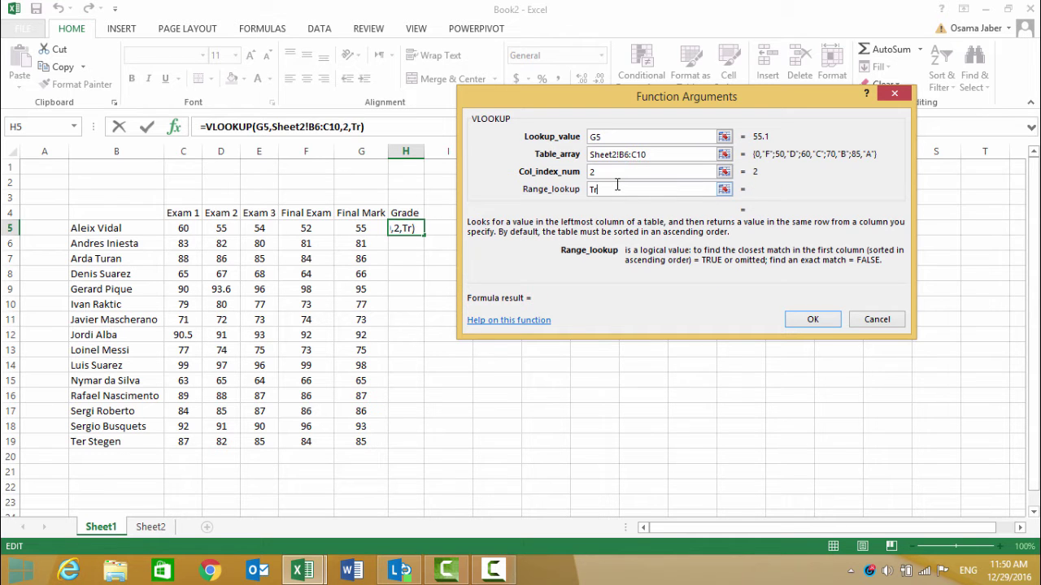
text(ue)
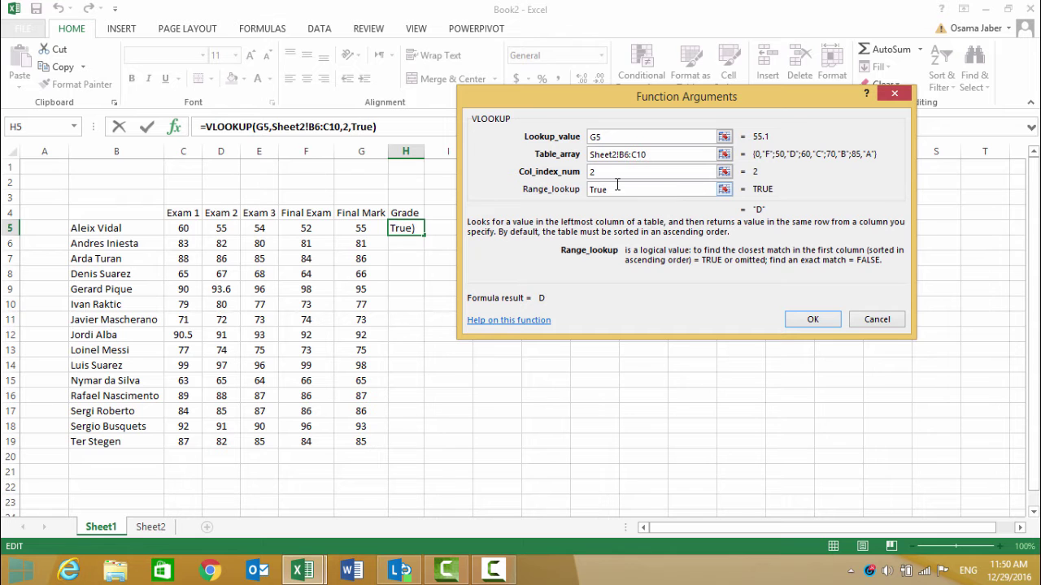
click(812, 319)
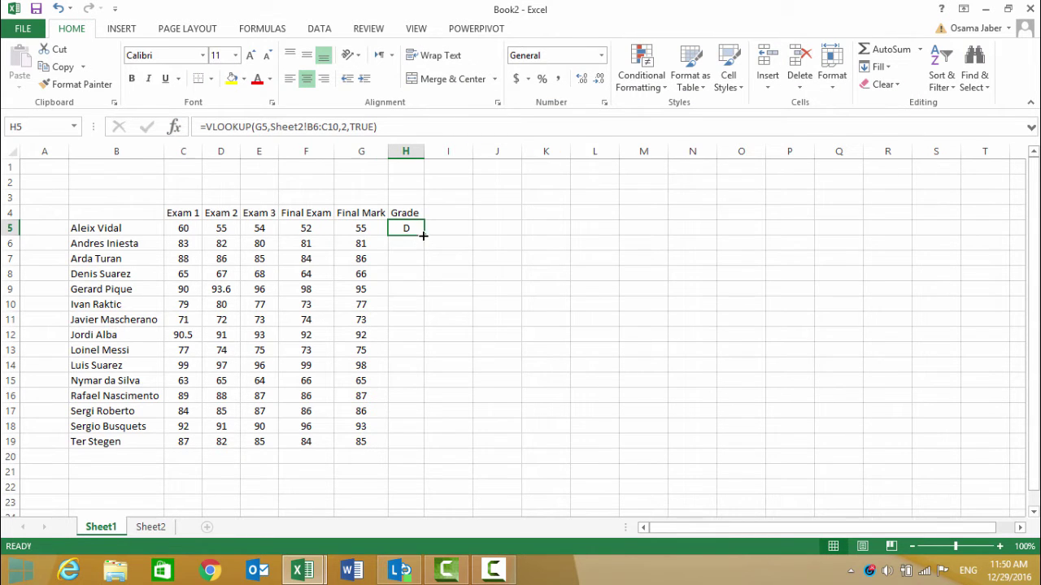
Step: Fill the grade formula down to H19 and check the #N/A results in H8 and H10
drag(425, 235, 423, 445)
drag(423, 445, 423, 447)
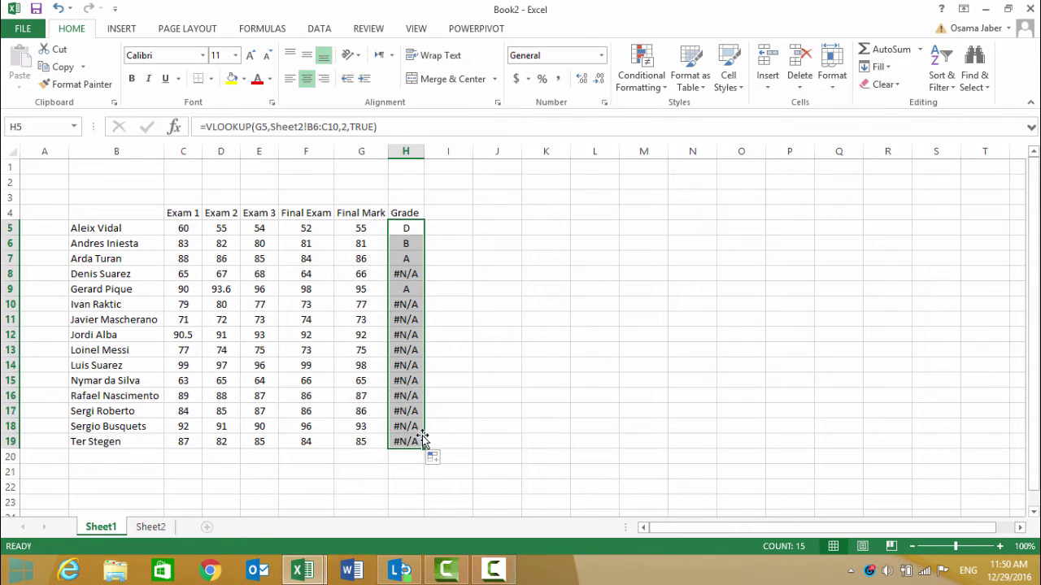
click(408, 276)
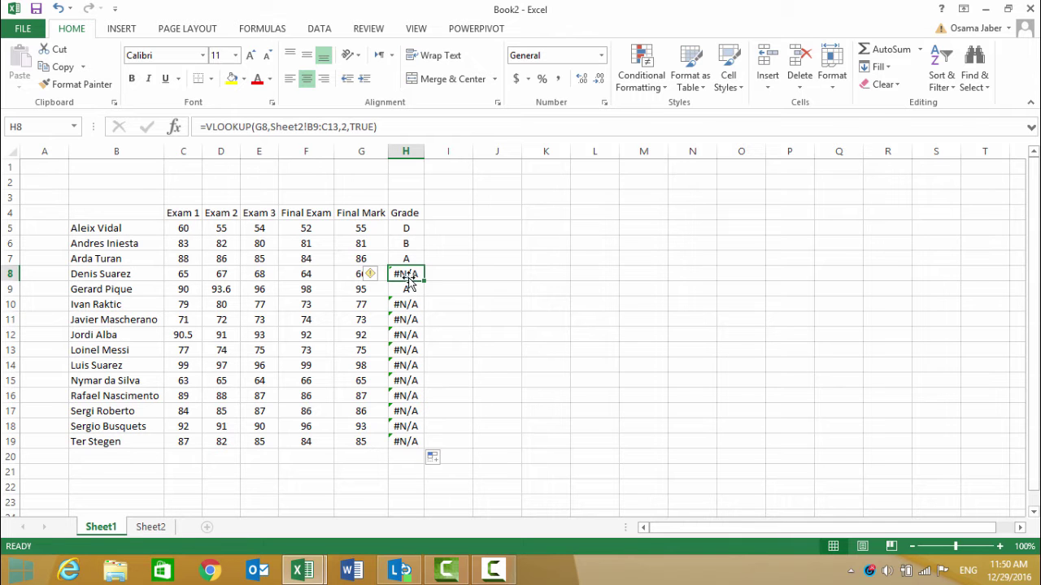
click(402, 305)
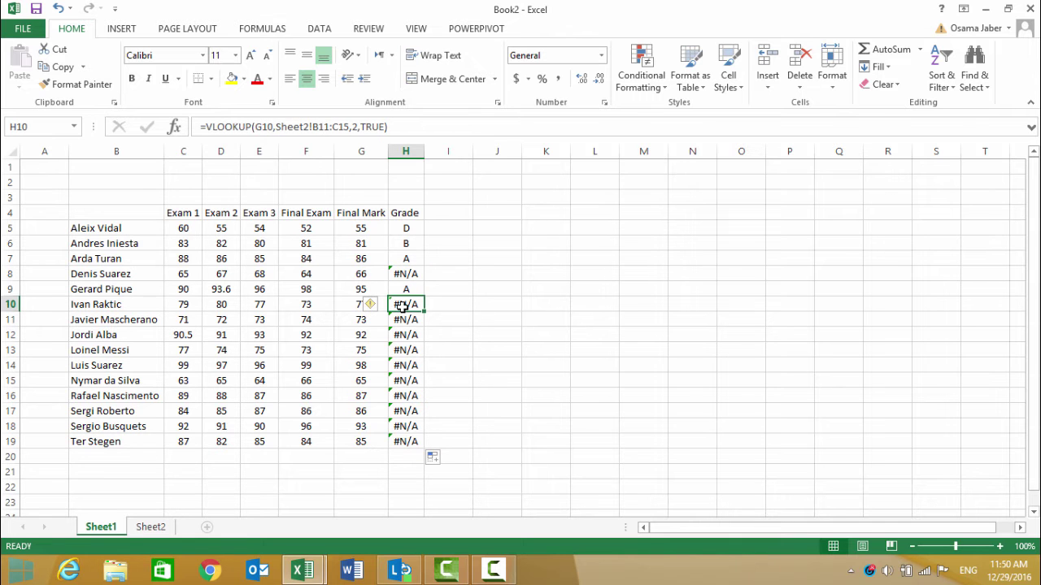
Step: Compare the shifting lookup ranges in H5 through H8, then view Sheet2
click(406, 231)
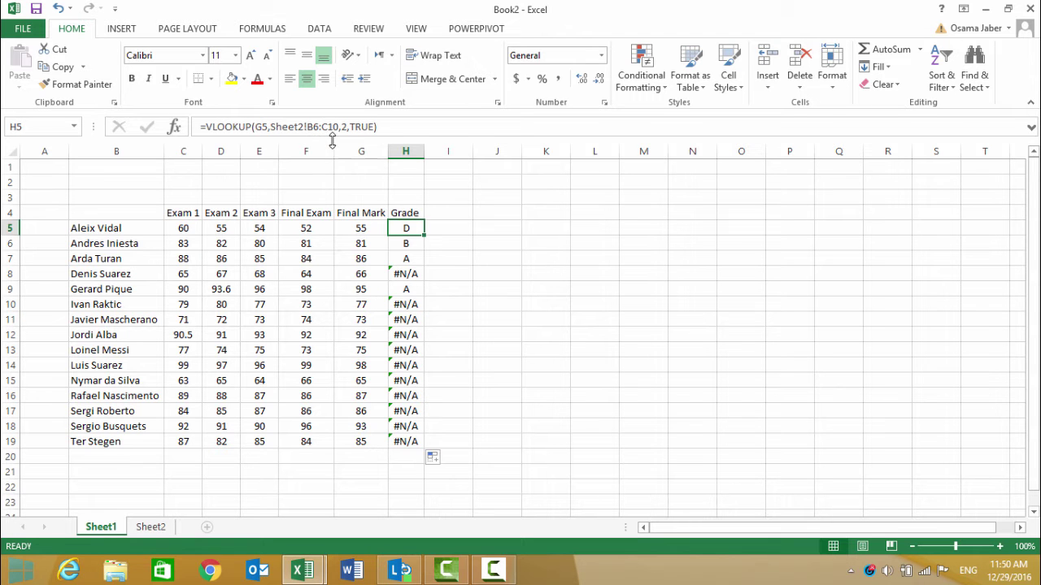
click(400, 246)
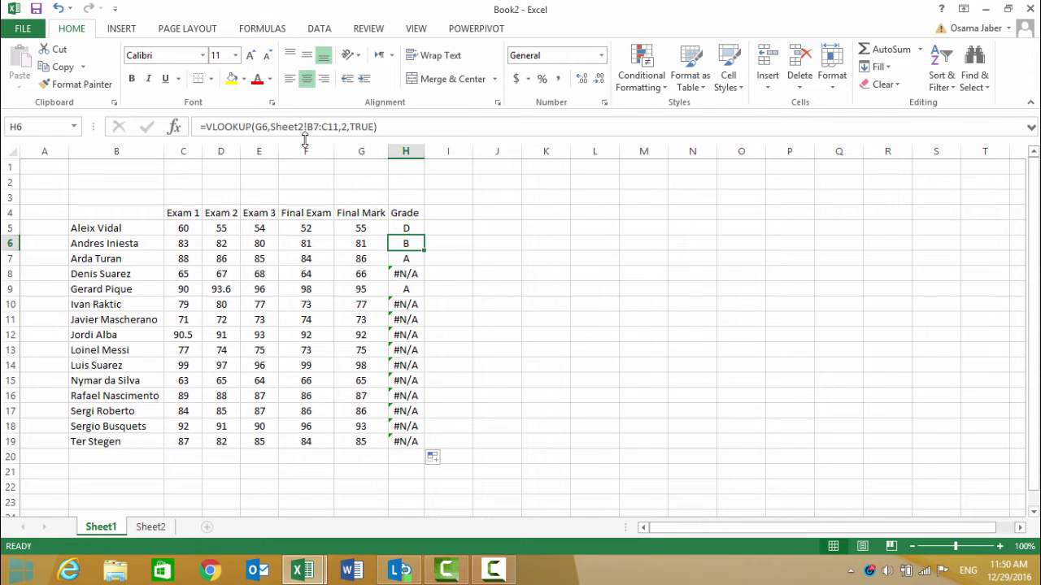
click(401, 262)
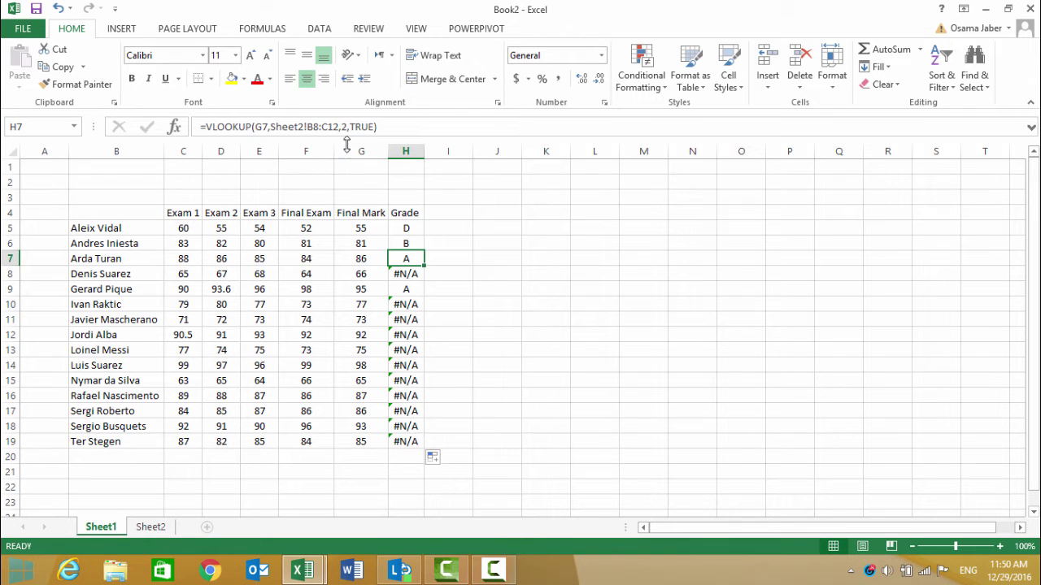
click(403, 276)
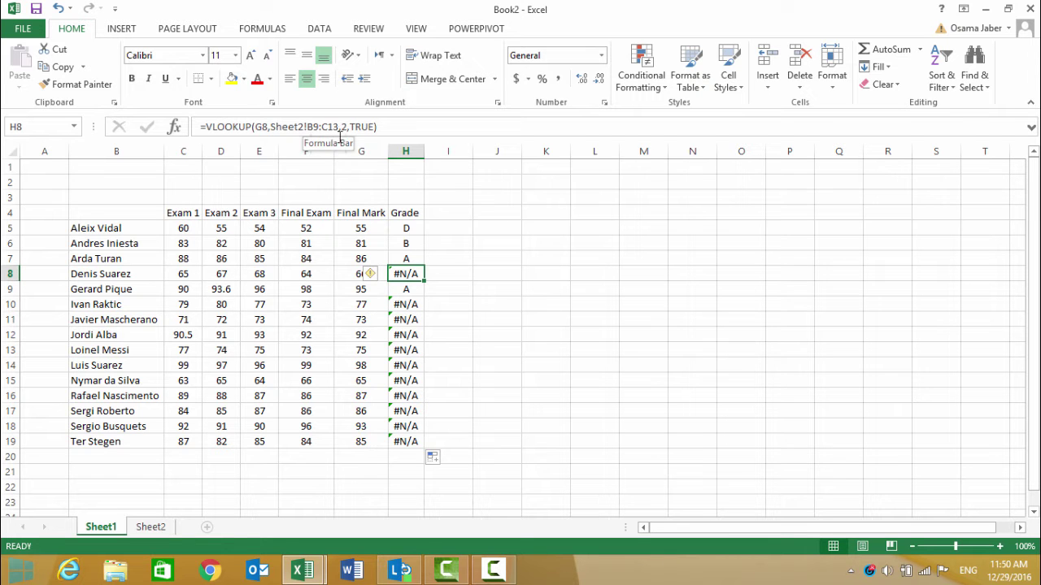
click(150, 529)
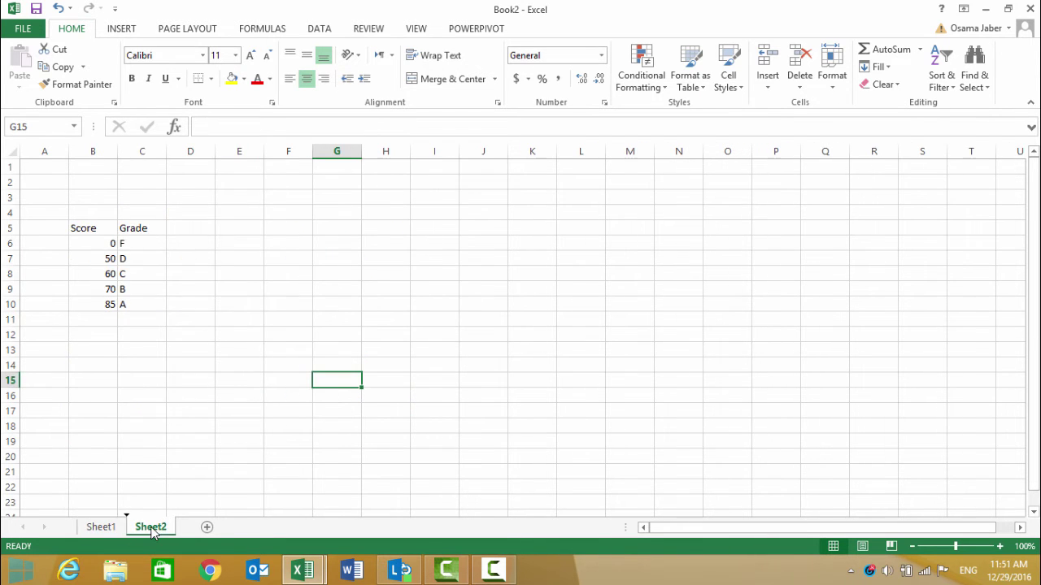
Step: Select B9:C13 on Sheet2 via the Name Box, then return to Sheet1 and select H5
click(53, 125)
text(b)
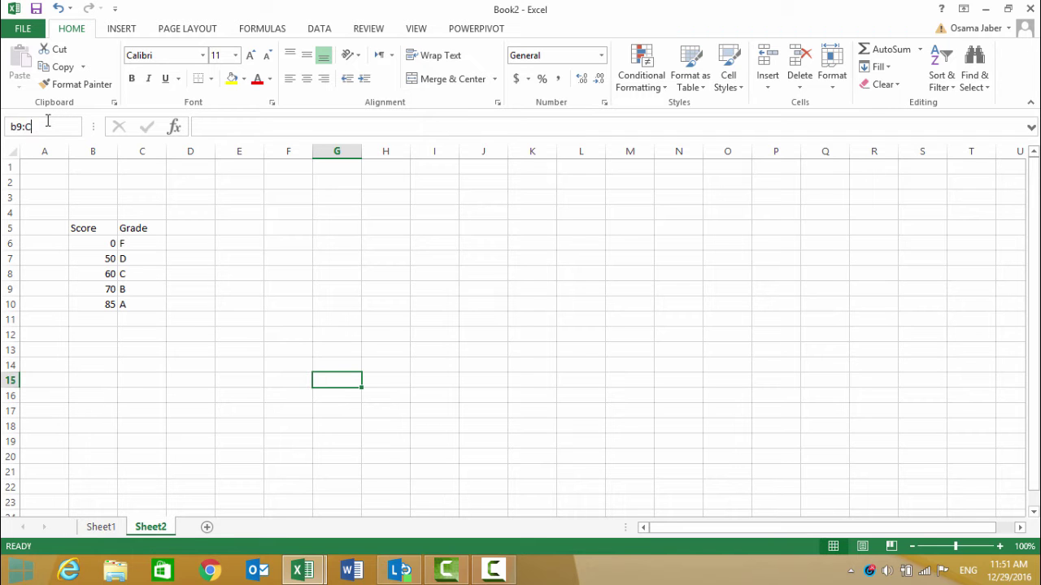
text(9:C13)
key(Return)
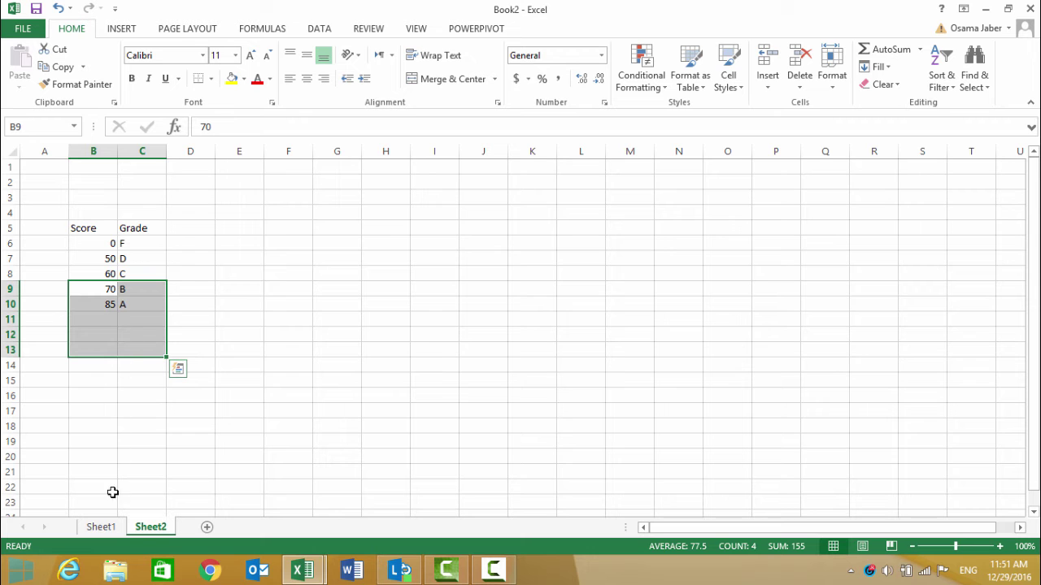
click(101, 527)
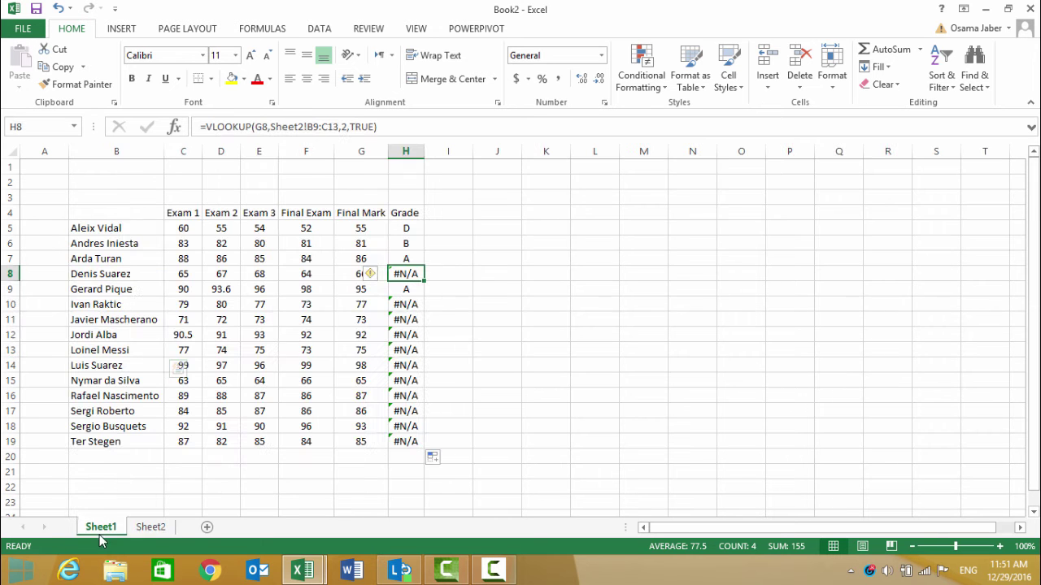
click(409, 231)
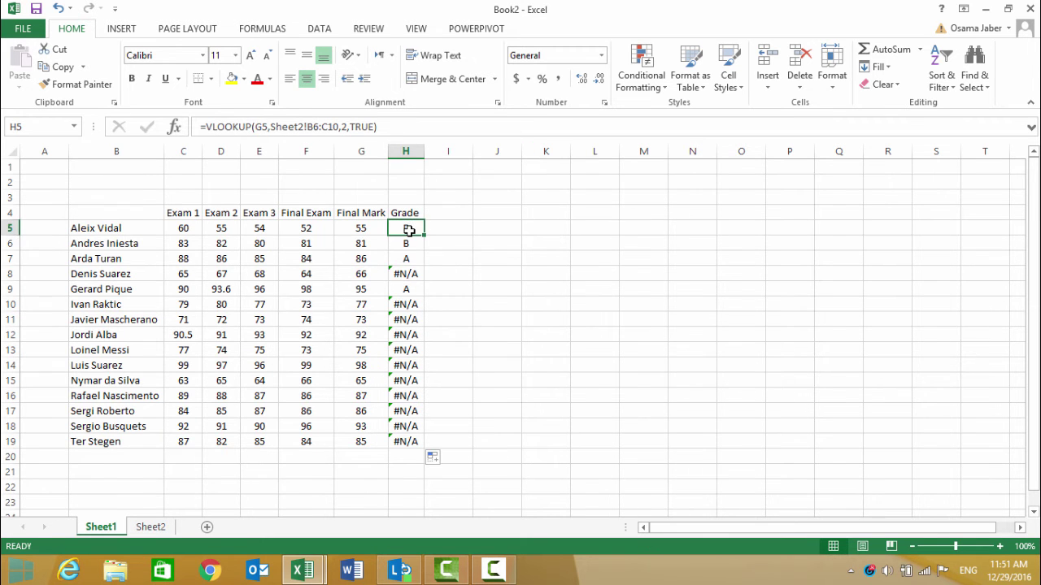
Step: Make H5's table reference absolute as $B$6:$C$10 and refill the formula down to H19
click(308, 126)
drag(308, 126, 340, 127)
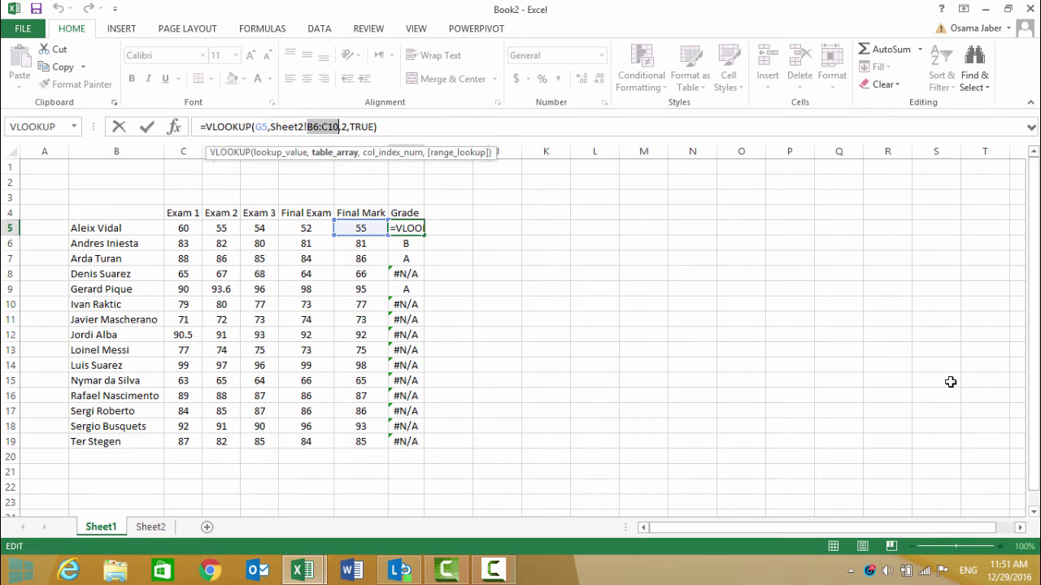
key(F4)
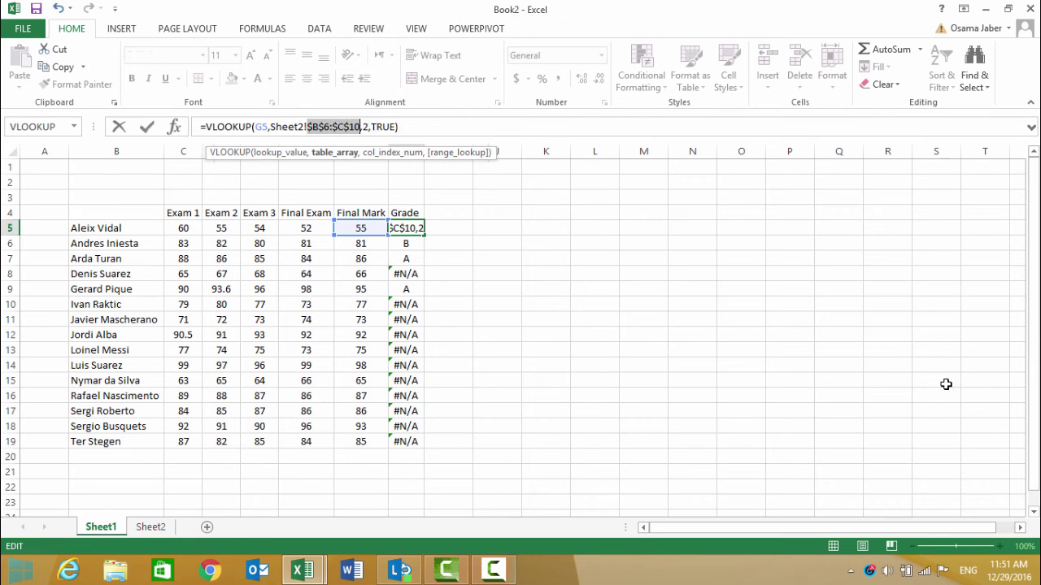
click(149, 130)
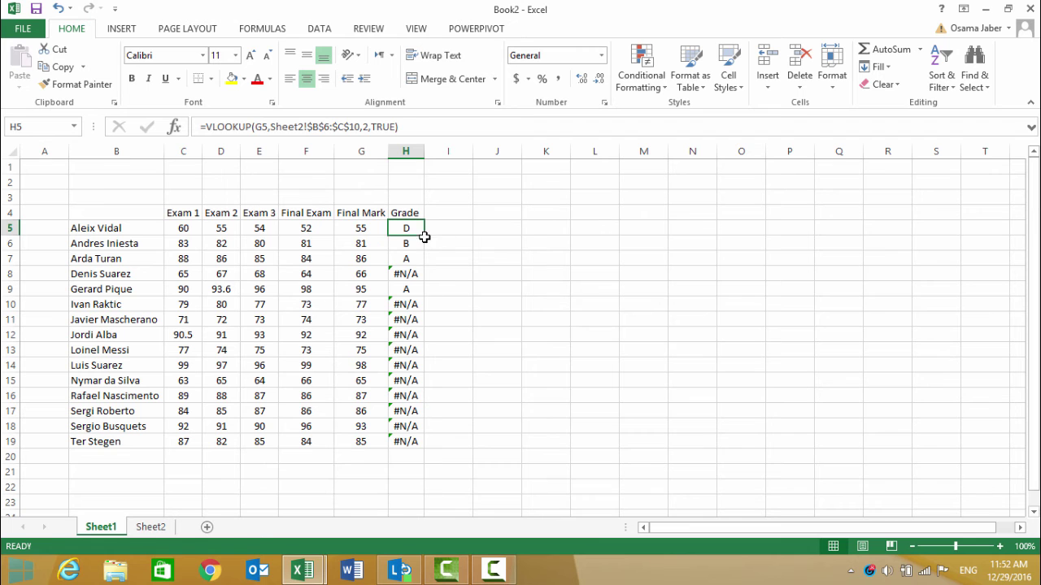
drag(425, 236, 425, 450)
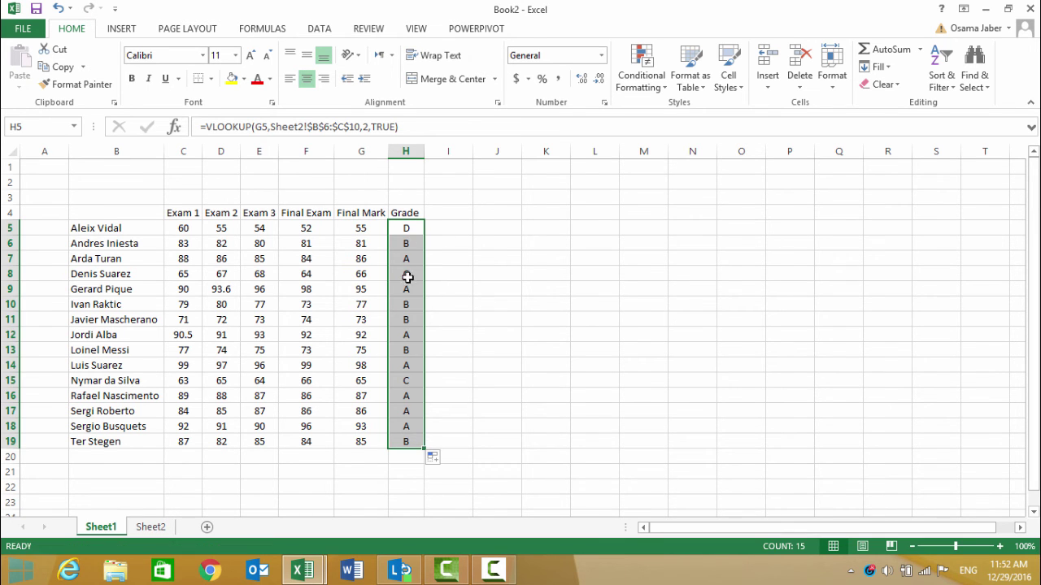